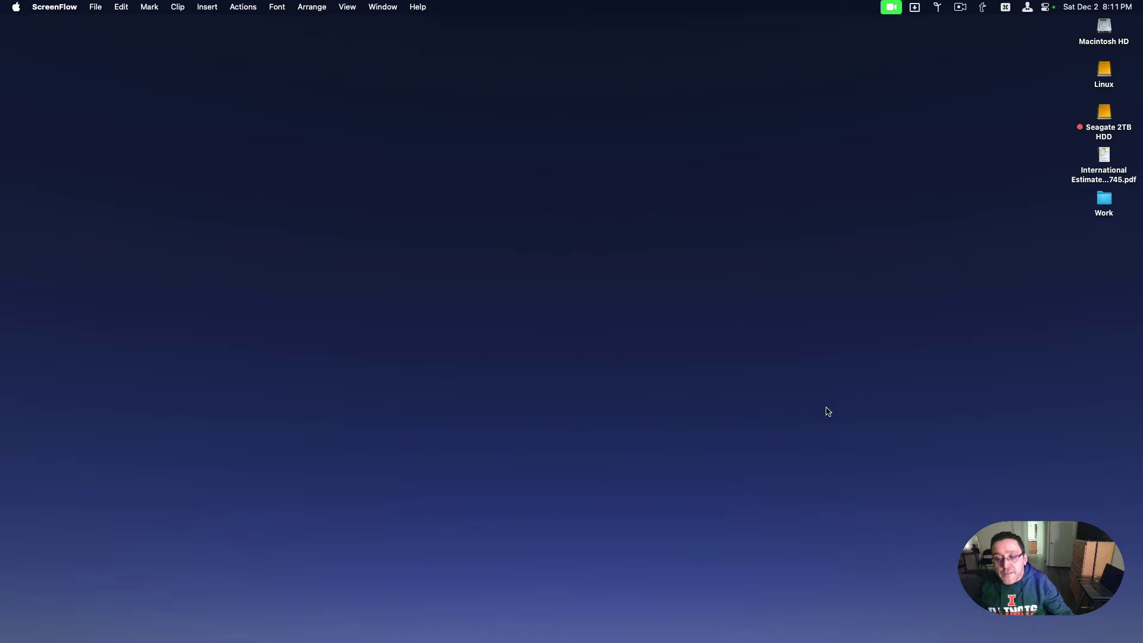
# - Bring Safari forward and show the License & Download section of the Fusion Player page
pyautogui.moveTo(1140, 375)
pyautogui.click(1125, 337)
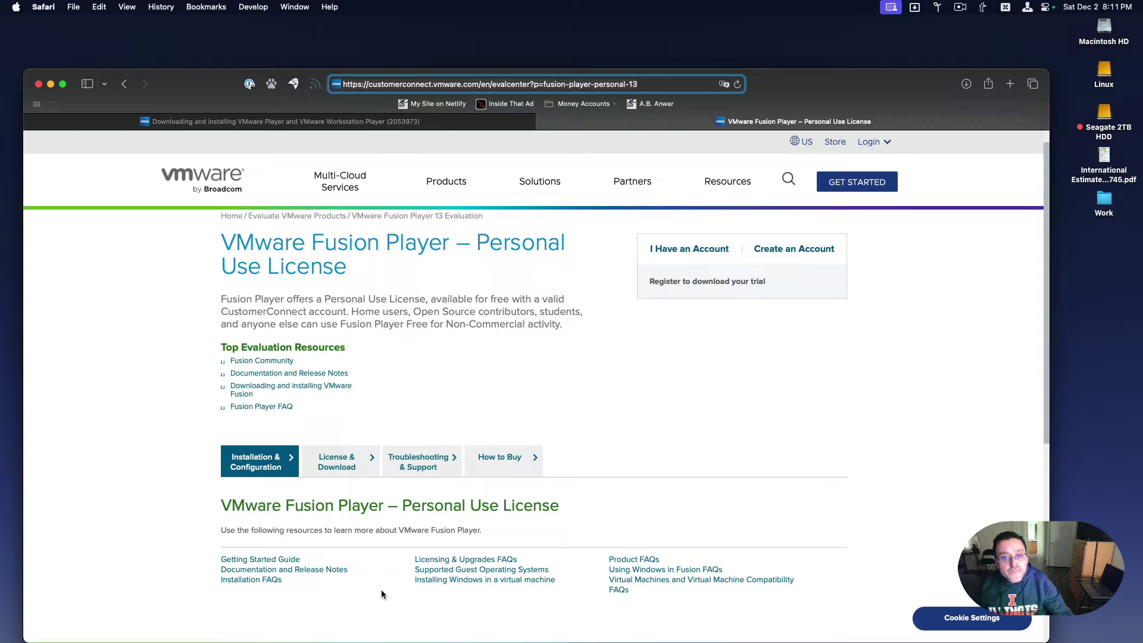
pyautogui.scroll(-2, 361, 556)
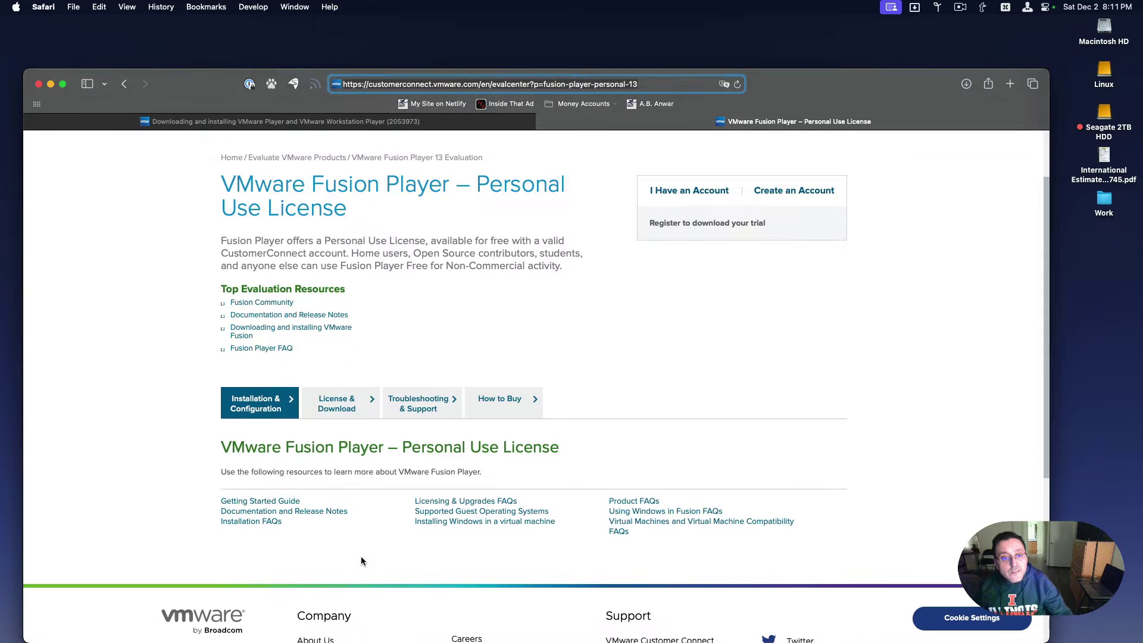
pyautogui.scroll(2, 362, 557)
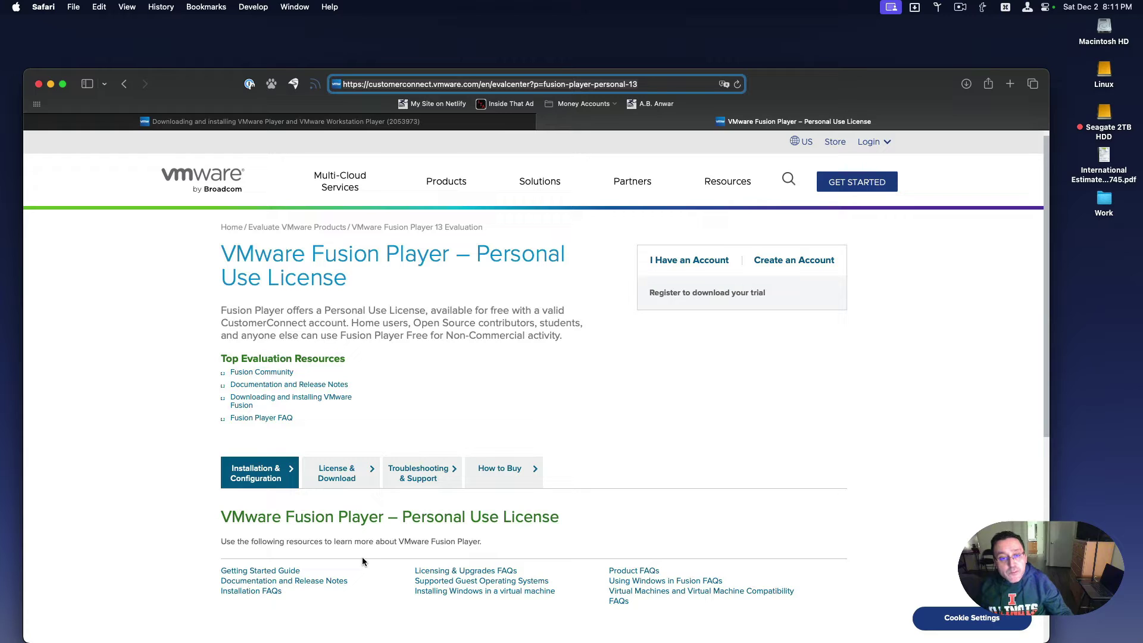
pyautogui.click(335, 479)
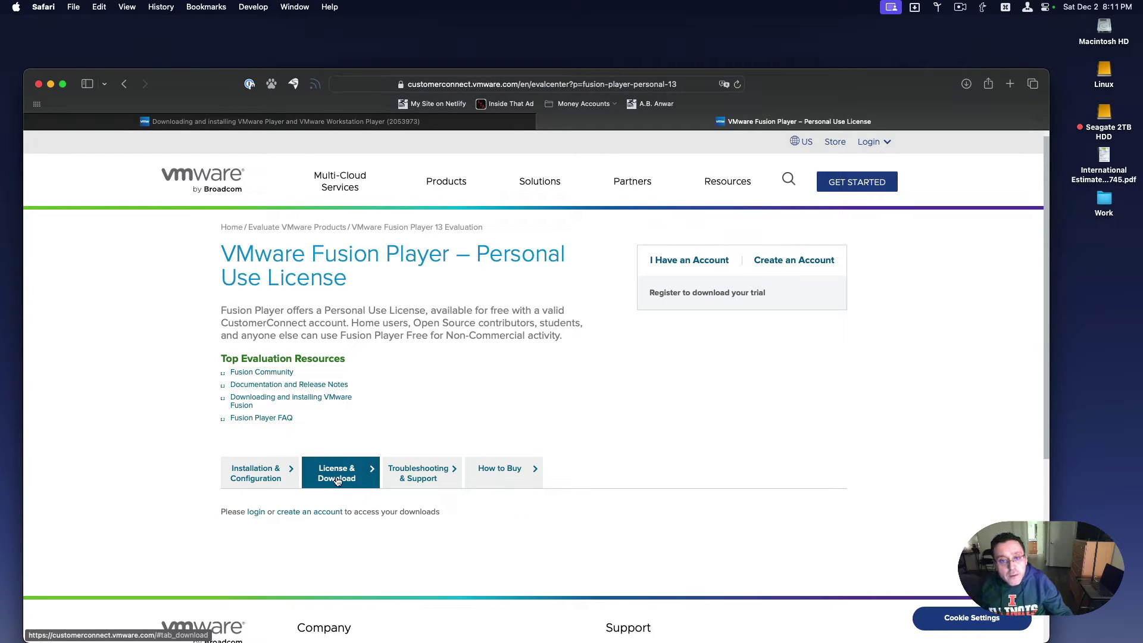
pyautogui.scroll(-3, 387, 527)
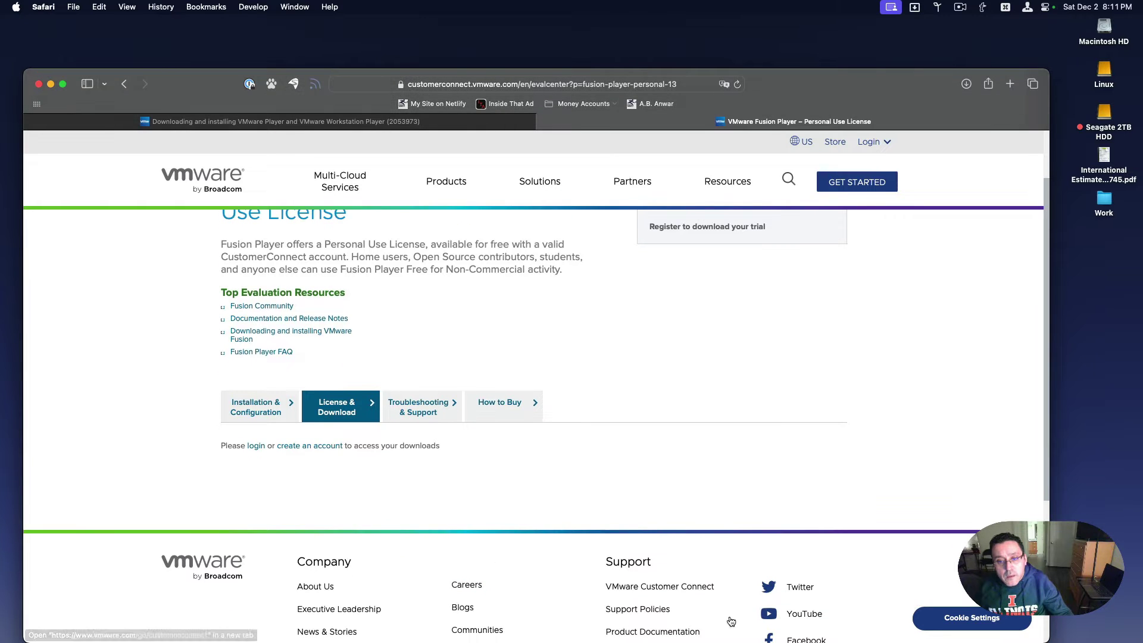
# - Confirm the site's cookie choices in Cookie Settings
pyautogui.click(937, 622)
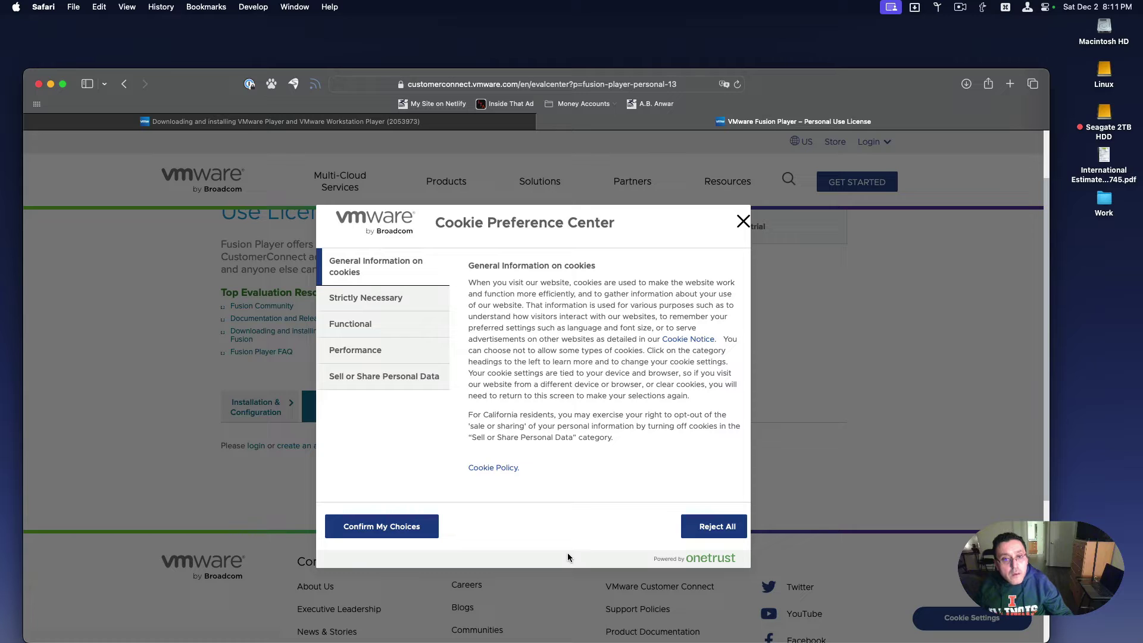
pyautogui.click(359, 522)
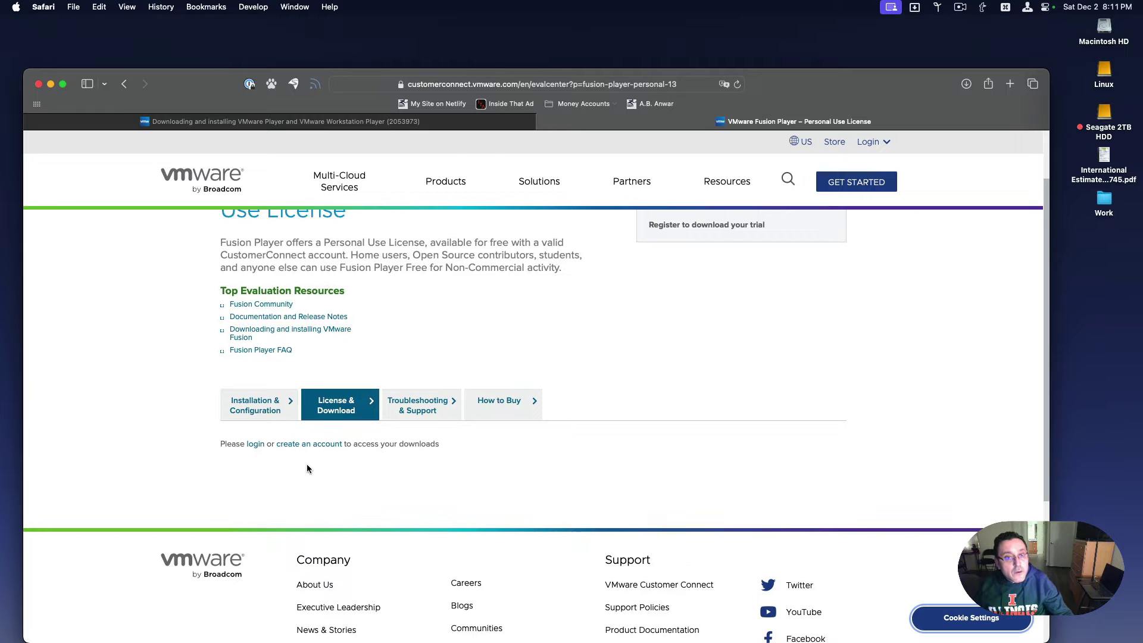
pyautogui.scroll(1, 298, 460)
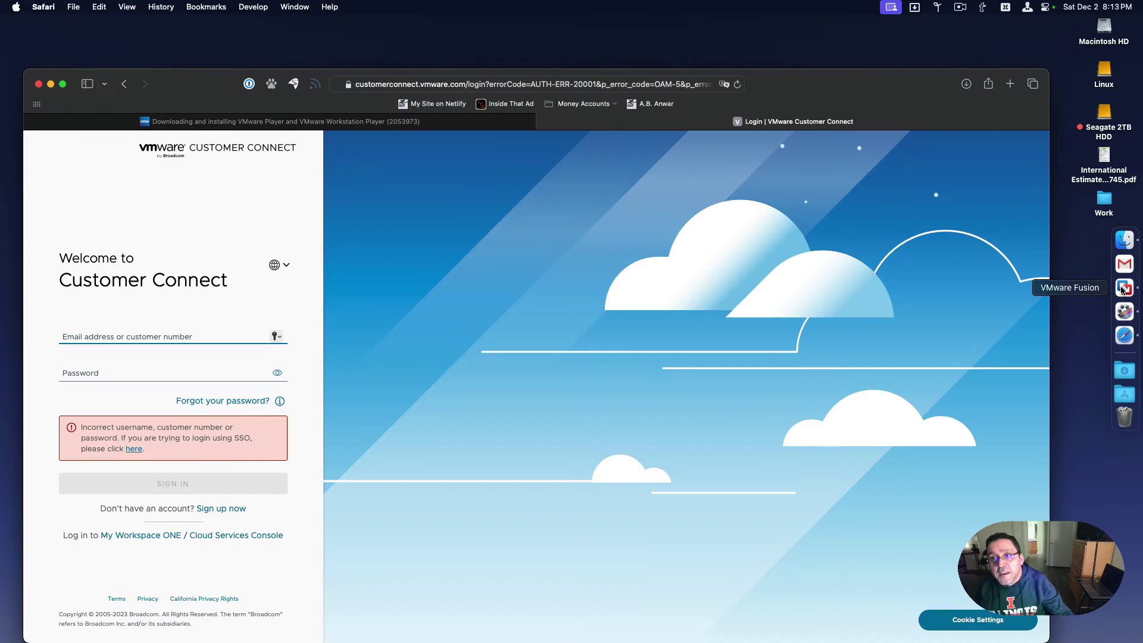
# - Go to ubuntu.com, then open the saved Ubuntu 22.04.3 LTS Daily Build page
pyautogui.click(595, 86)
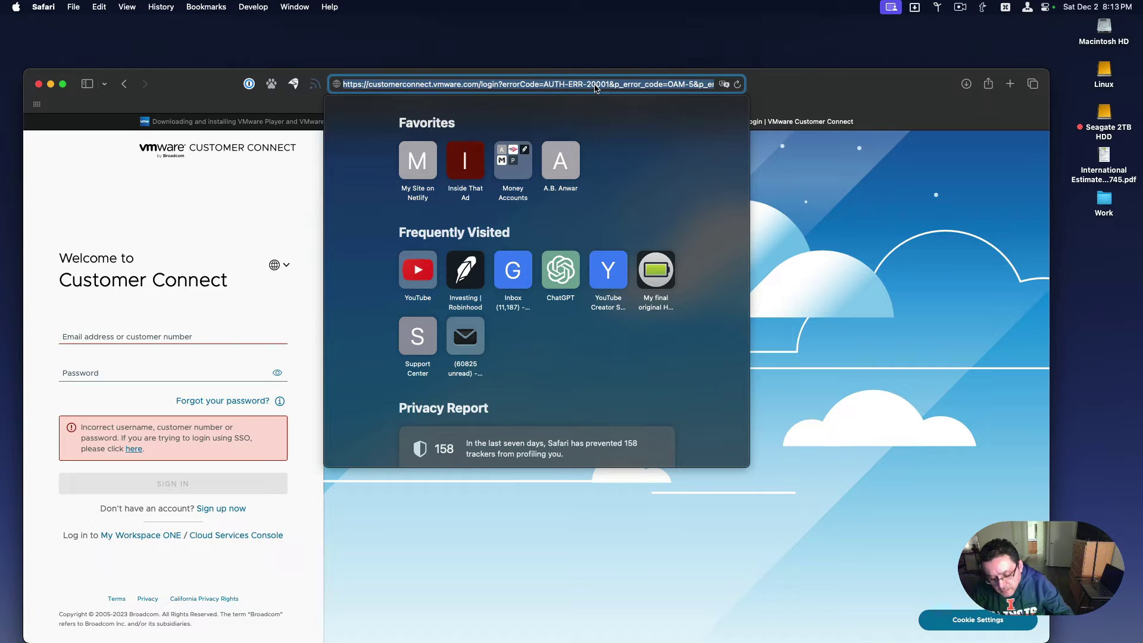
pyautogui.write('um')
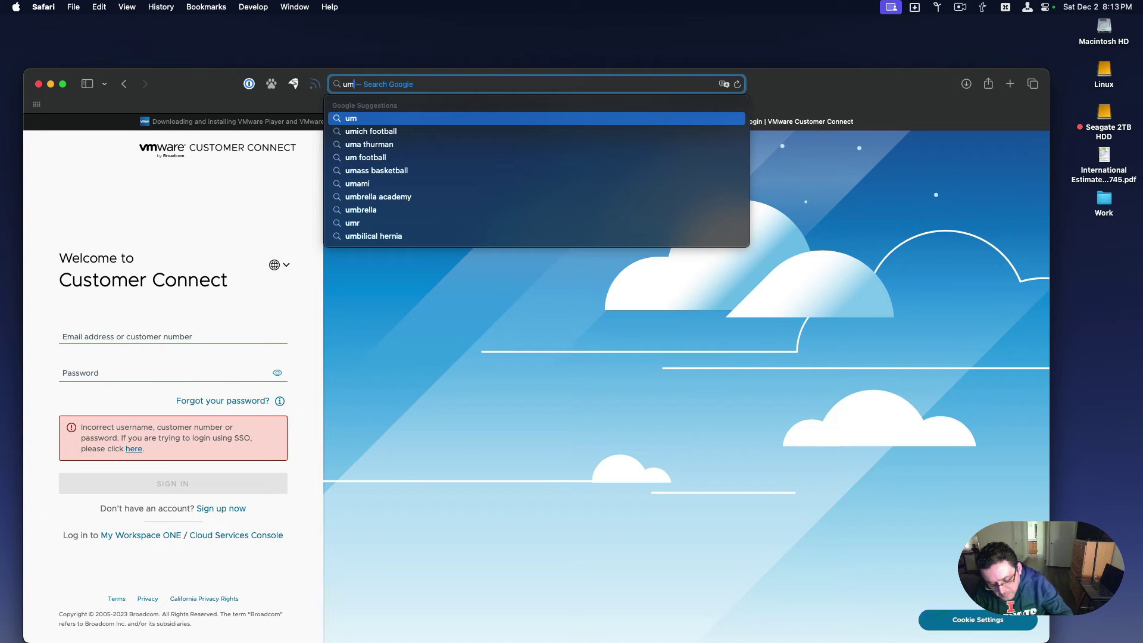
pyautogui.press('BackSpace')
pyautogui.write('buntu.co')
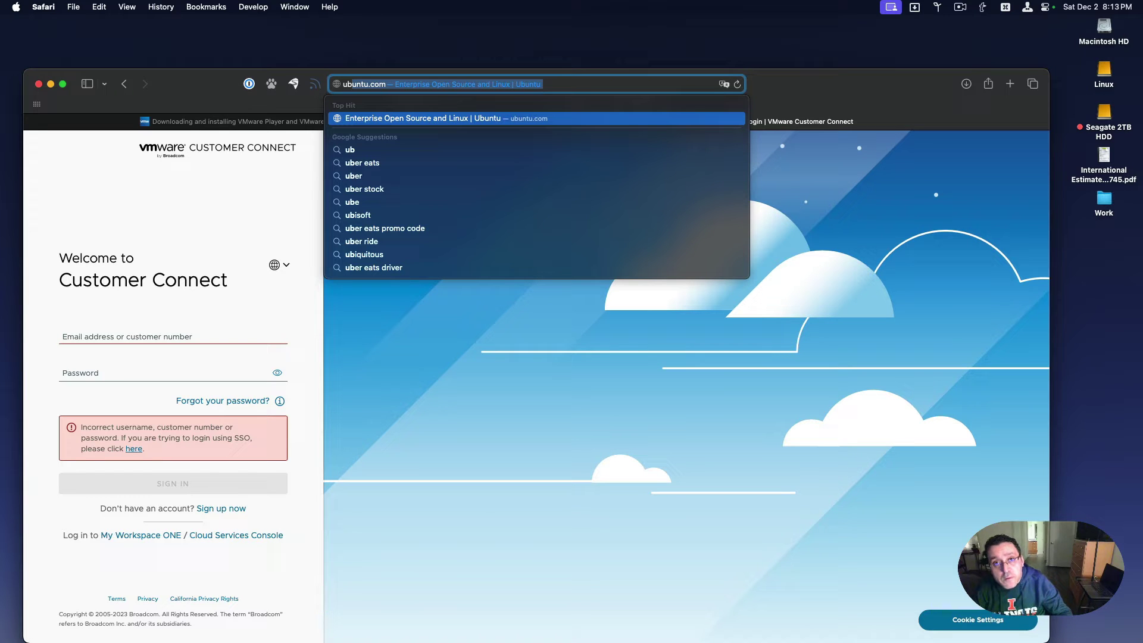
pyautogui.press('Return')
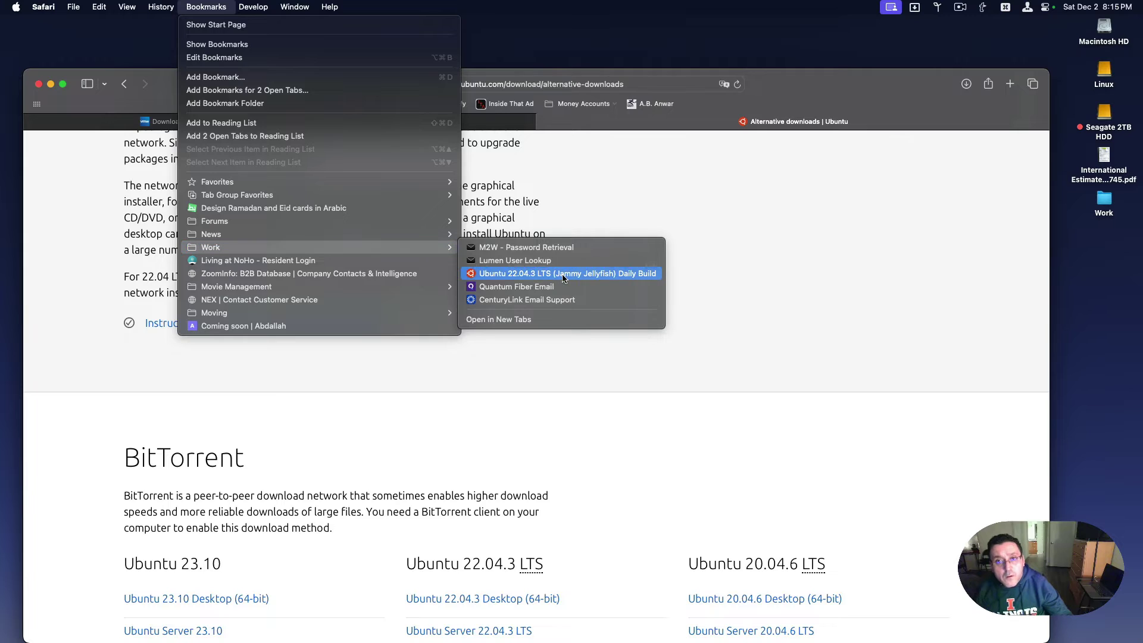
pyautogui.click(564, 278)
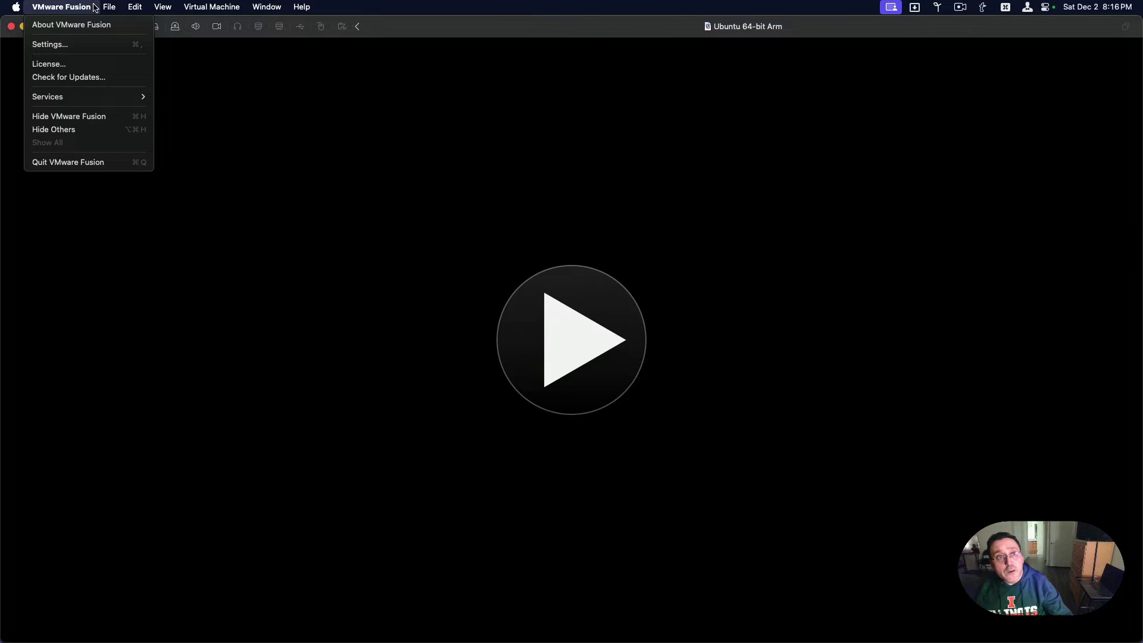
pyautogui.click(78, 43)
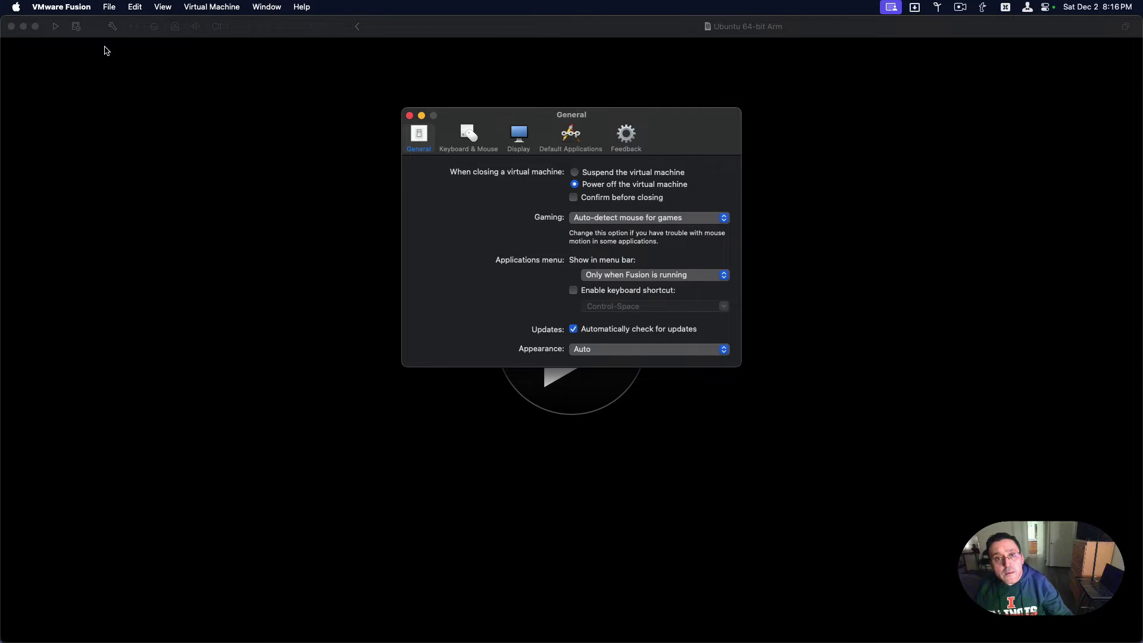
pyautogui.click(617, 152)
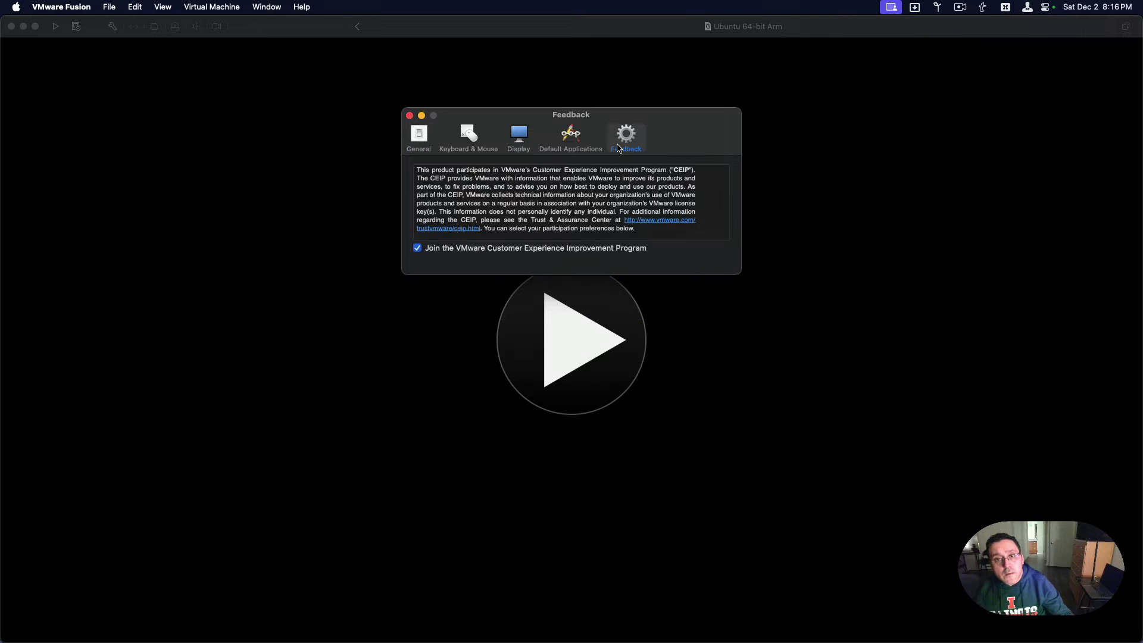
pyautogui.click(409, 145)
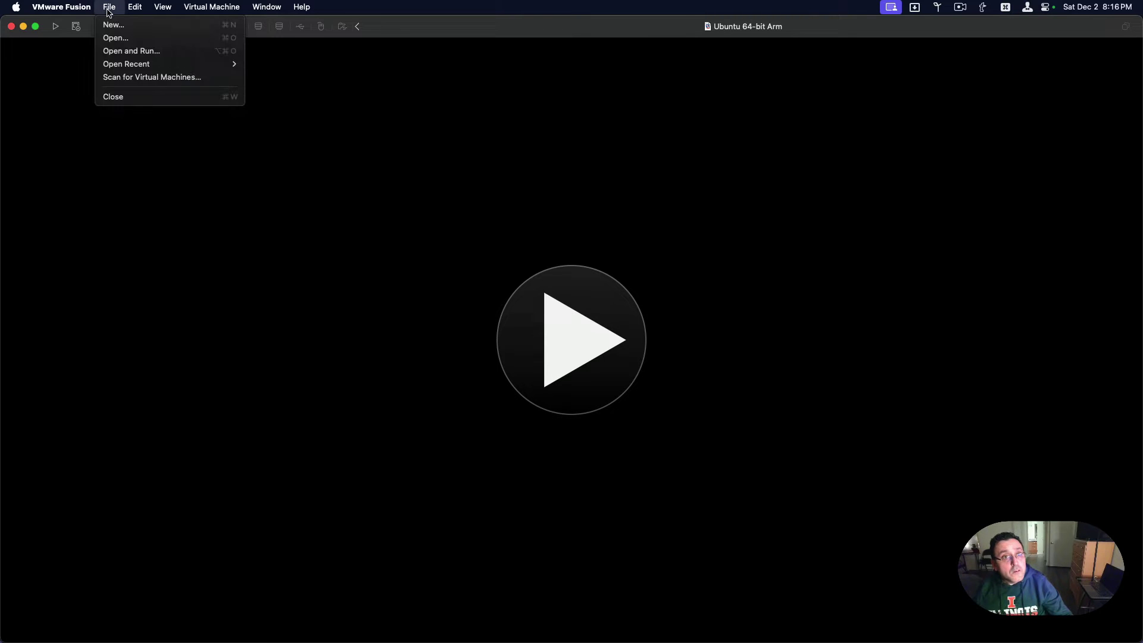
# - Open the Ubuntu 64-bit Arm virtual machine and power it on
pyautogui.click(115, 38)
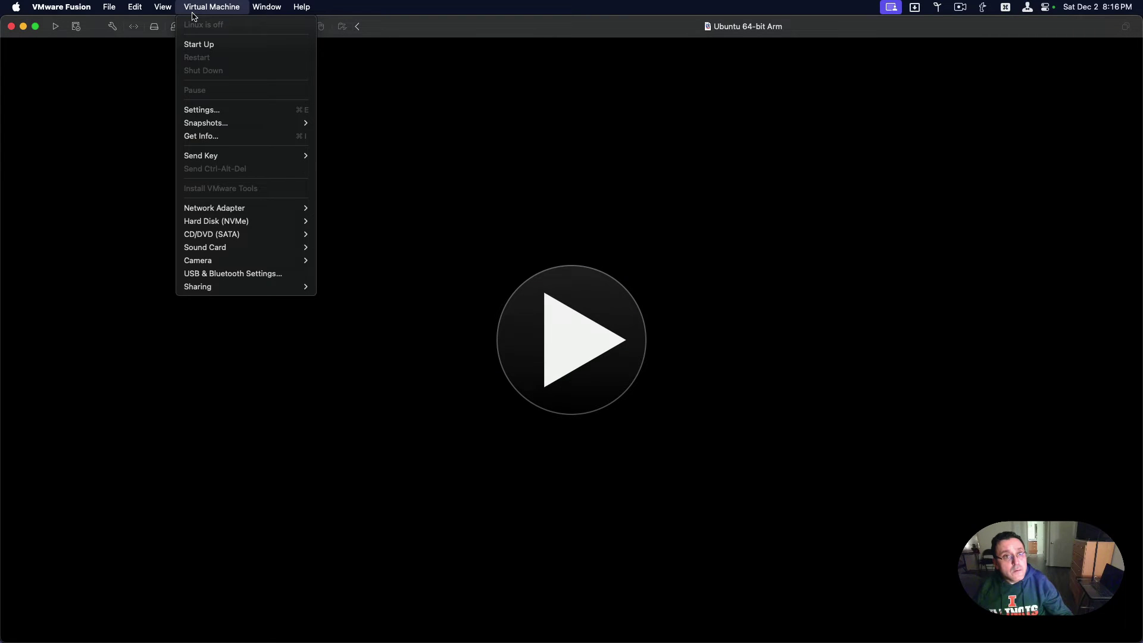
pyautogui.click(216, 46)
pyautogui.click(200, 3)
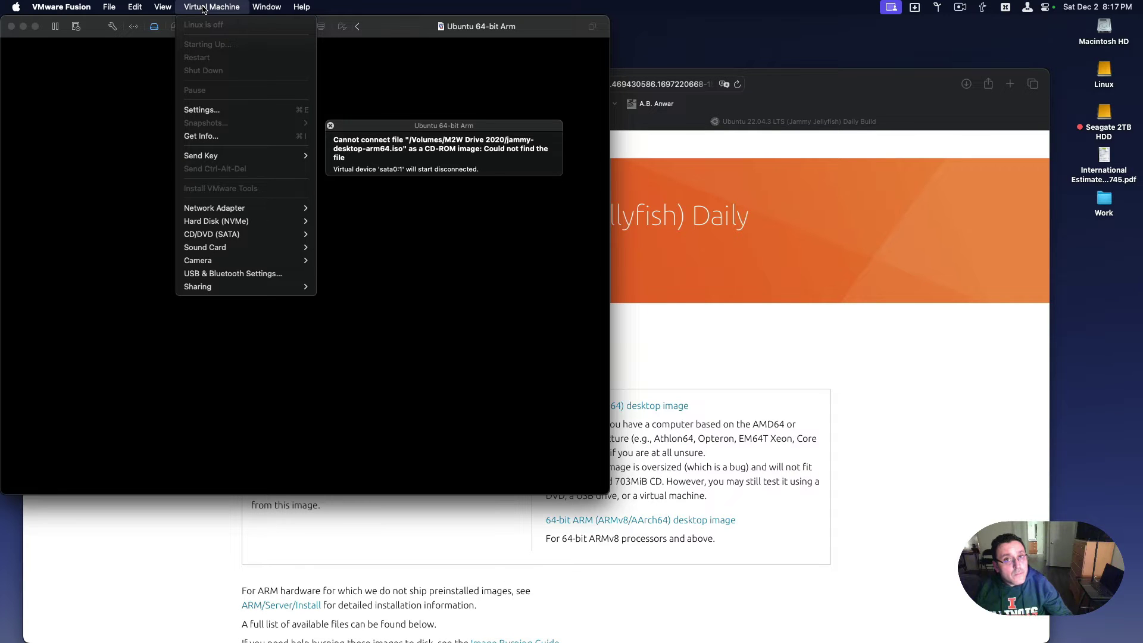
pyautogui.click(203, 7)
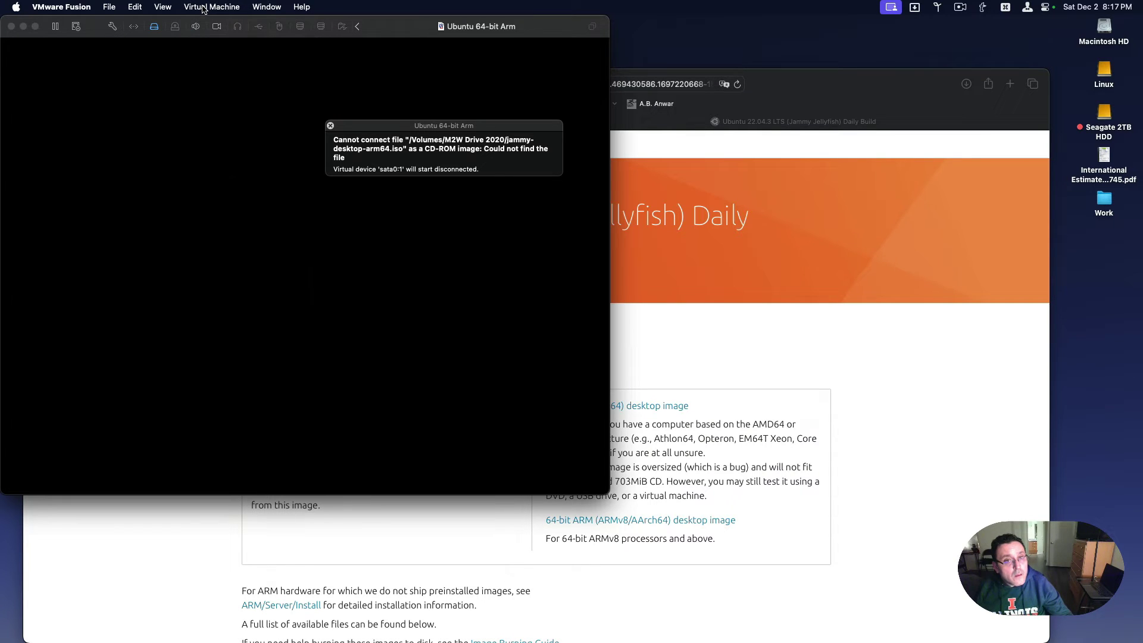
# - Request a shutdown, then cancel it so the machine keeps booting
pyautogui.click(218, 7)
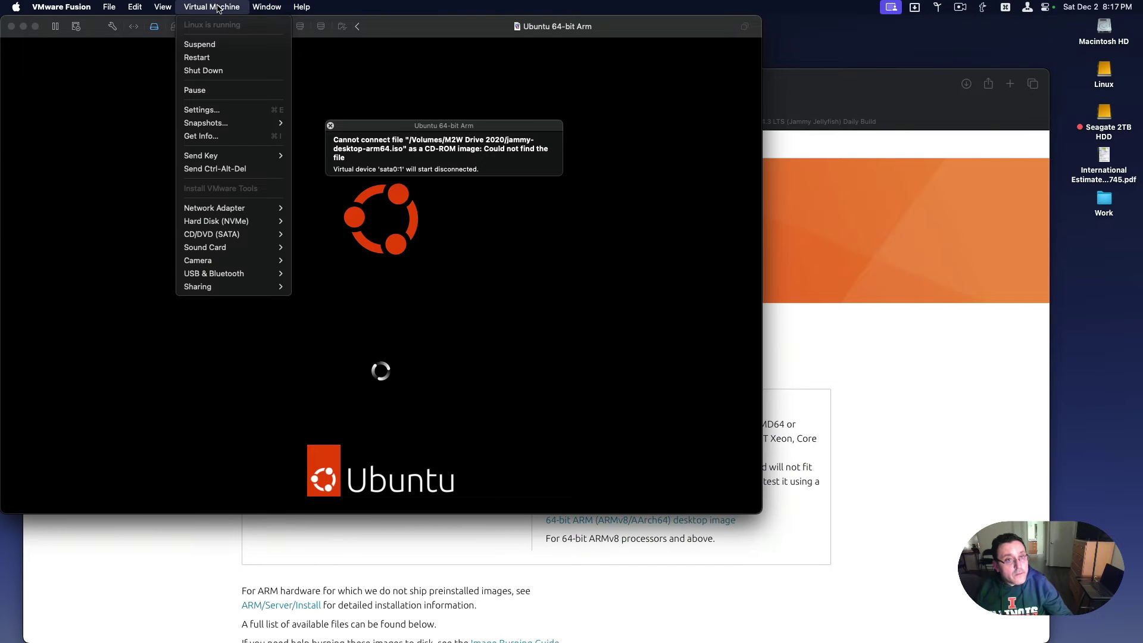
pyautogui.click(196, 72)
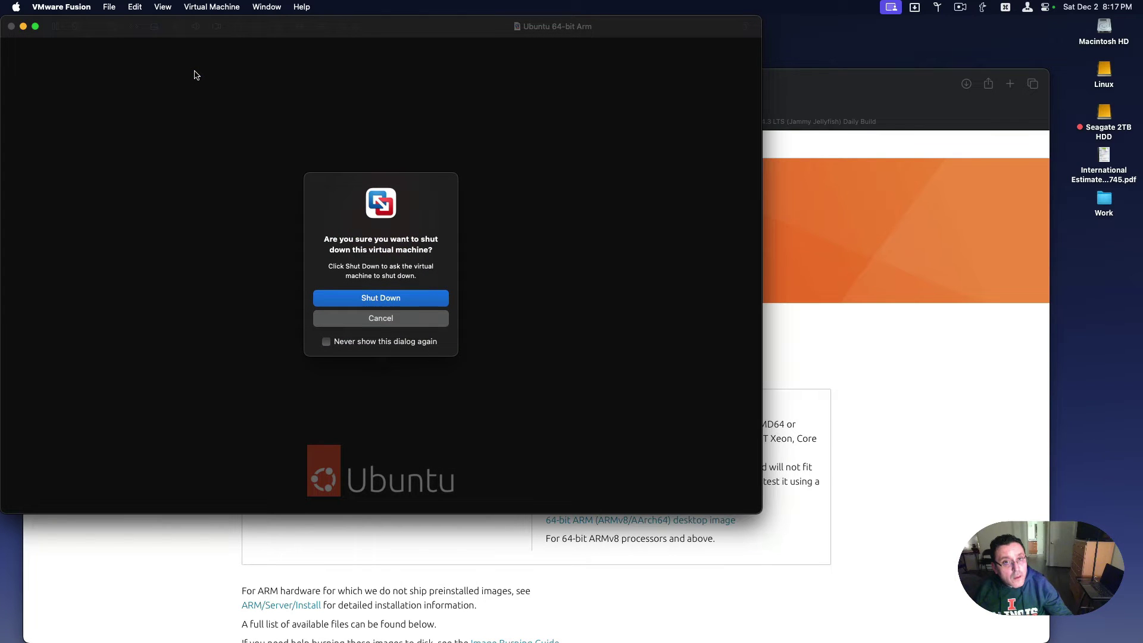
pyautogui.click(386, 320)
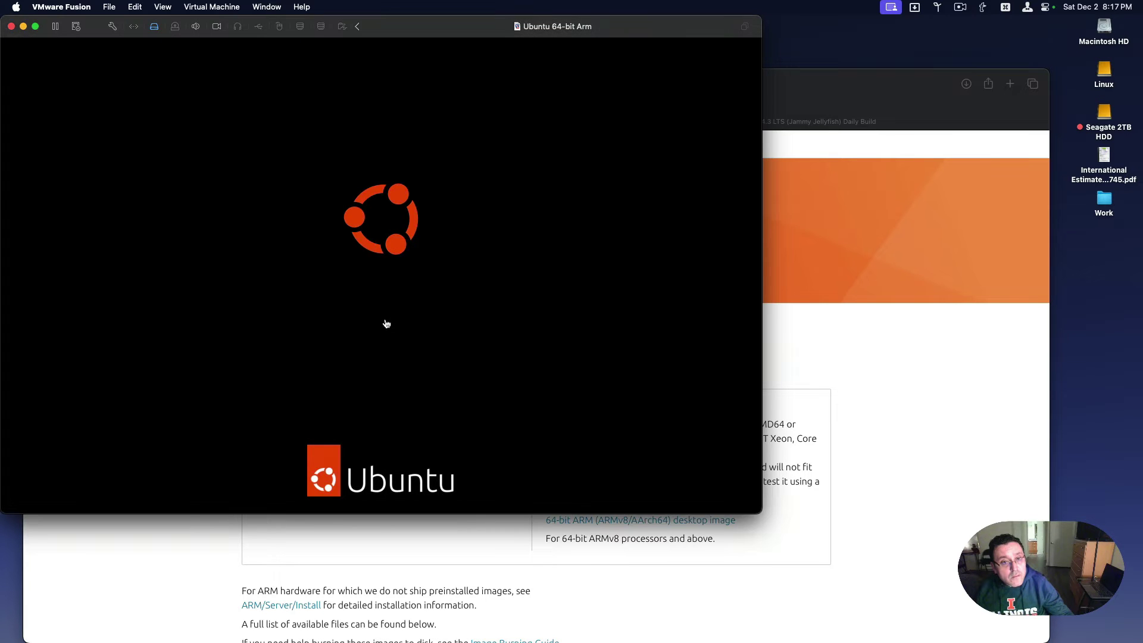
# - Open the virtual machine's Settings window
pyautogui.click(163, 6)
pyautogui.click(163, 5)
pyautogui.click(163, 4)
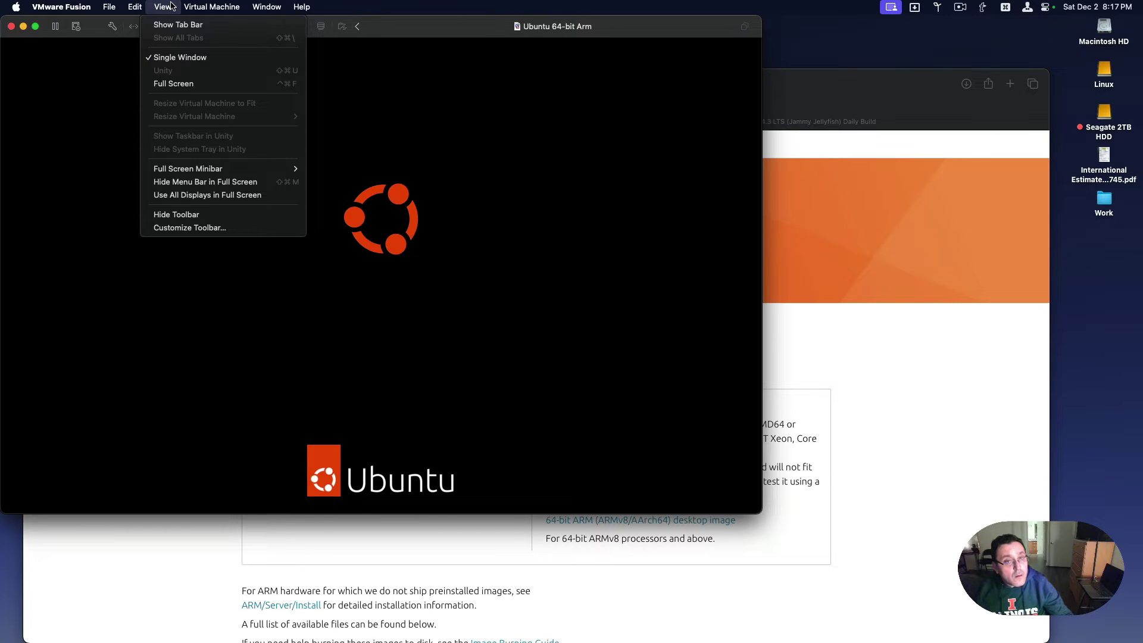
pyautogui.moveTo(188, 6)
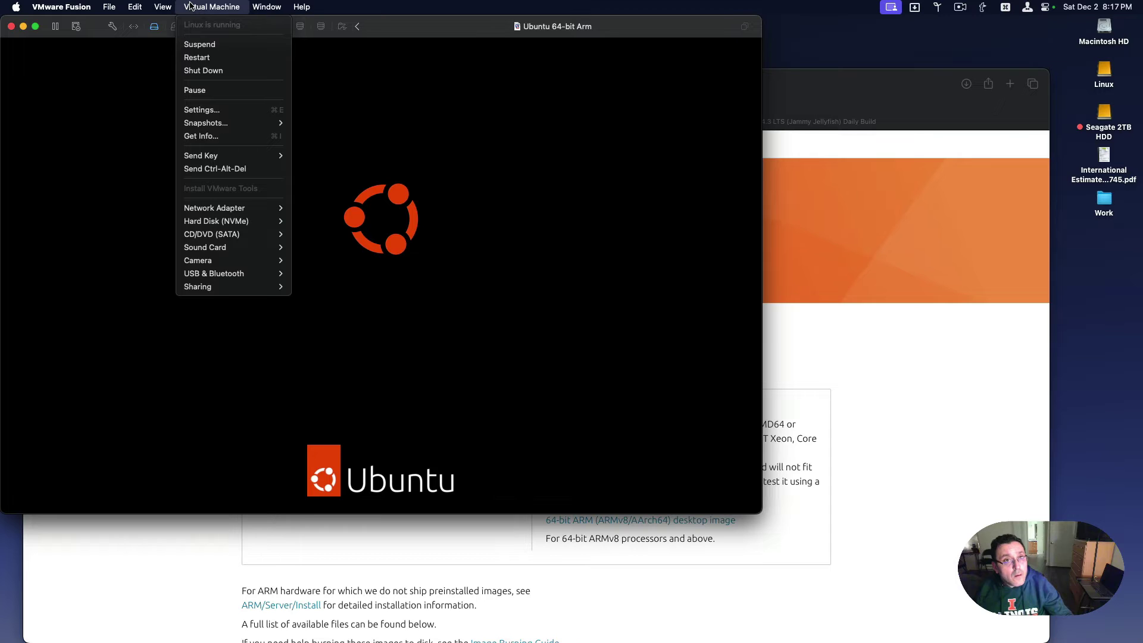
pyautogui.click(253, 110)
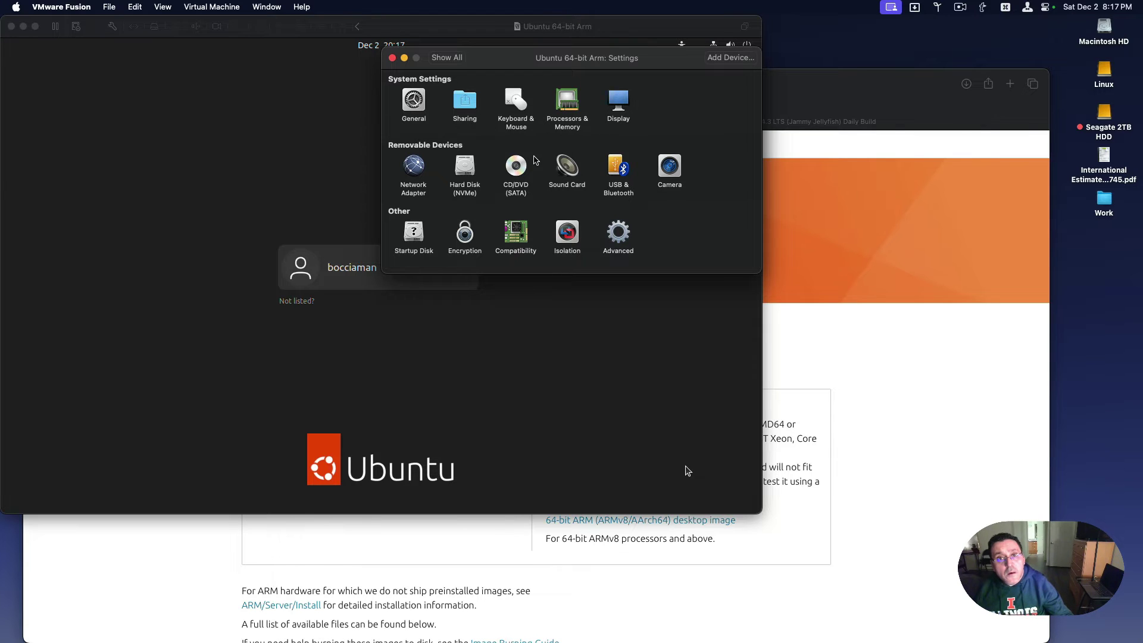
# - Confirm the CD/DVD (SATA) drive stays disconnected from jammy-desktop-arm64.iso and close Settings
pyautogui.click(521, 171)
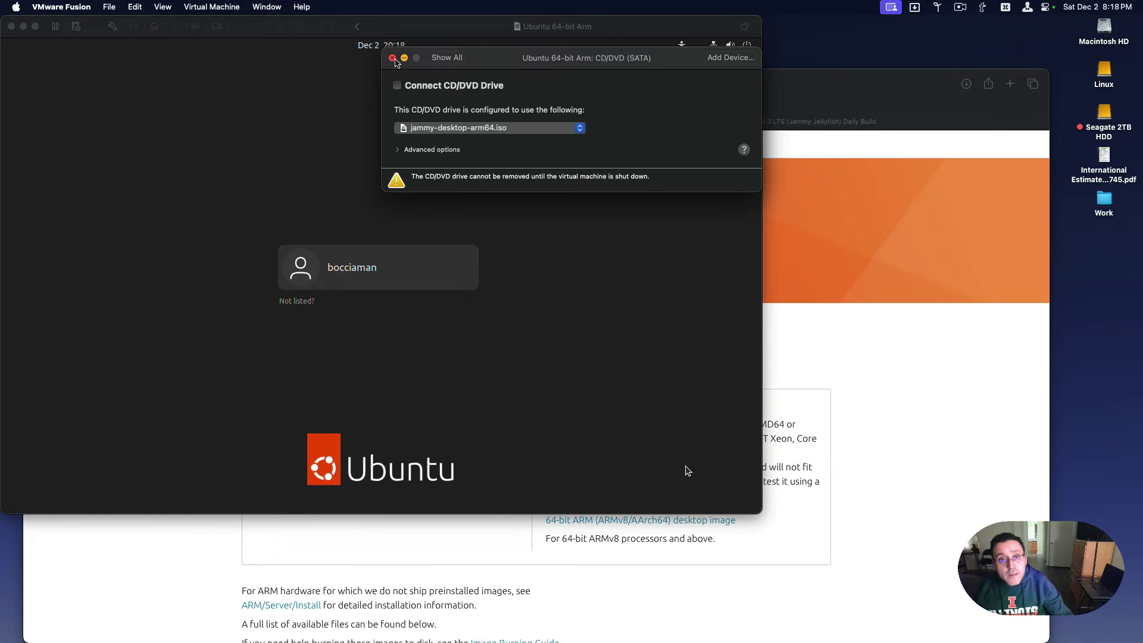
pyautogui.click(392, 58)
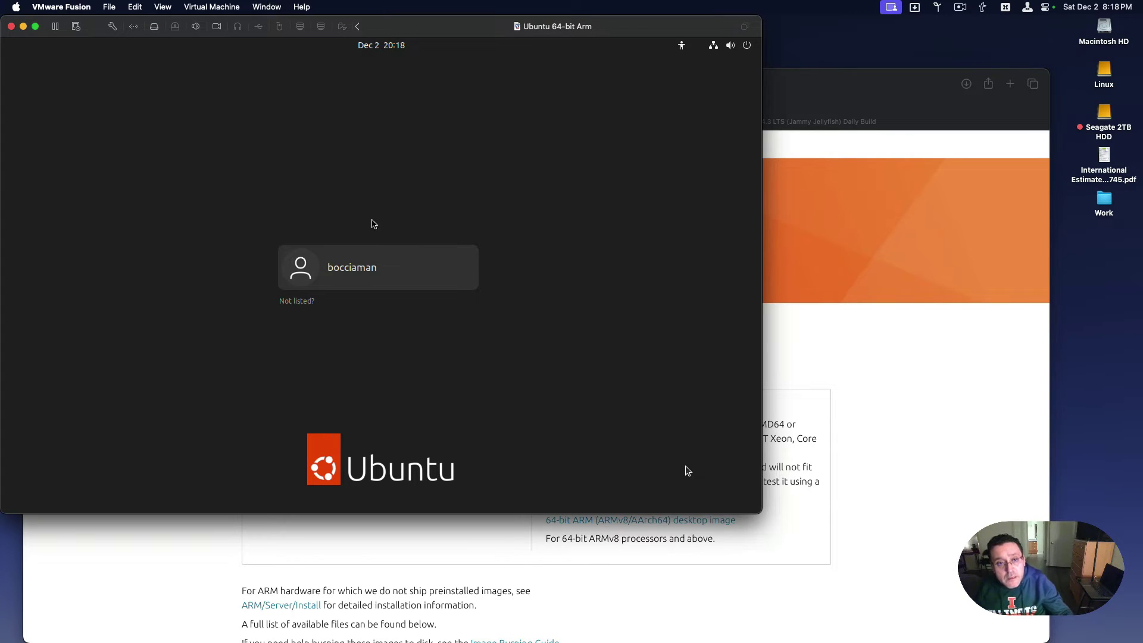
# - Sign in to the Ubuntu user account by entering its password
pyautogui.click(373, 279)
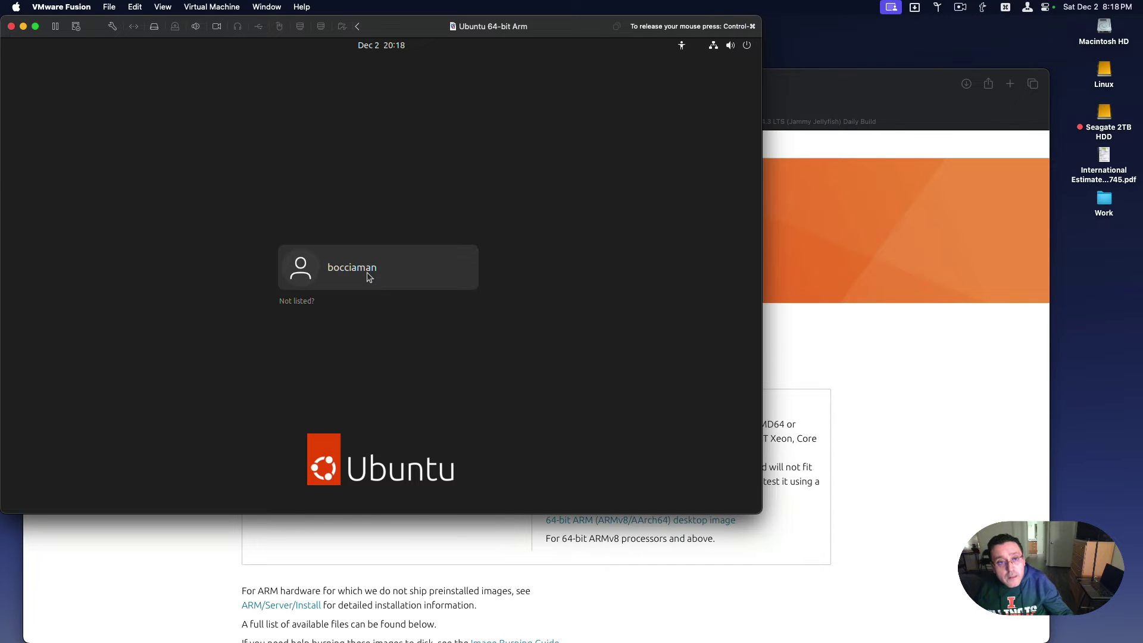
pyautogui.click(370, 277)
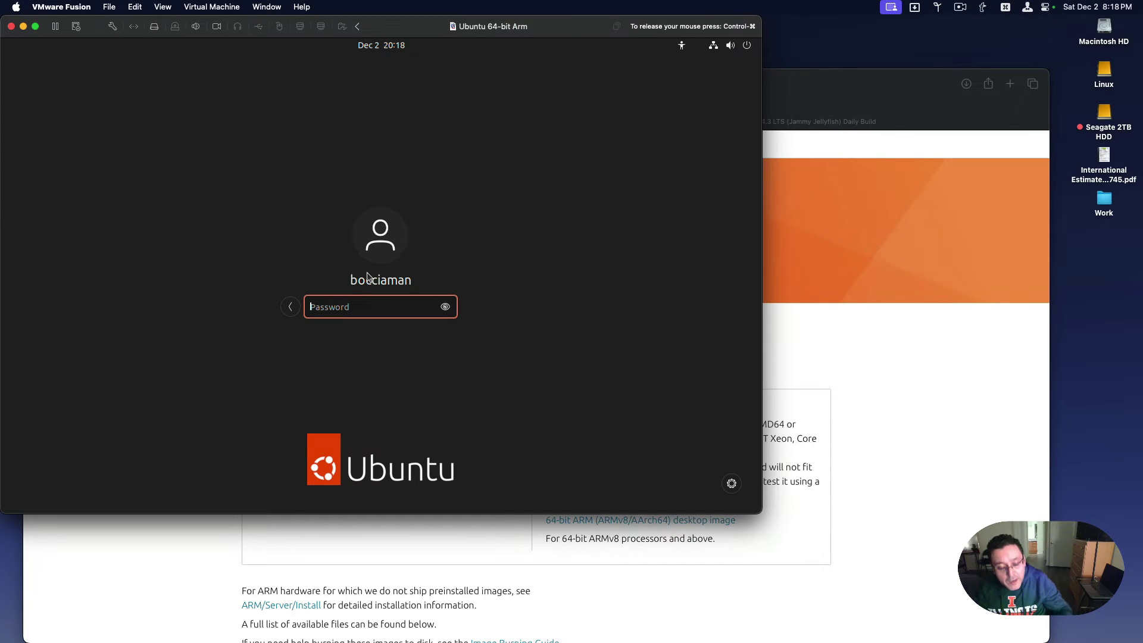
pyautogui.write('•')
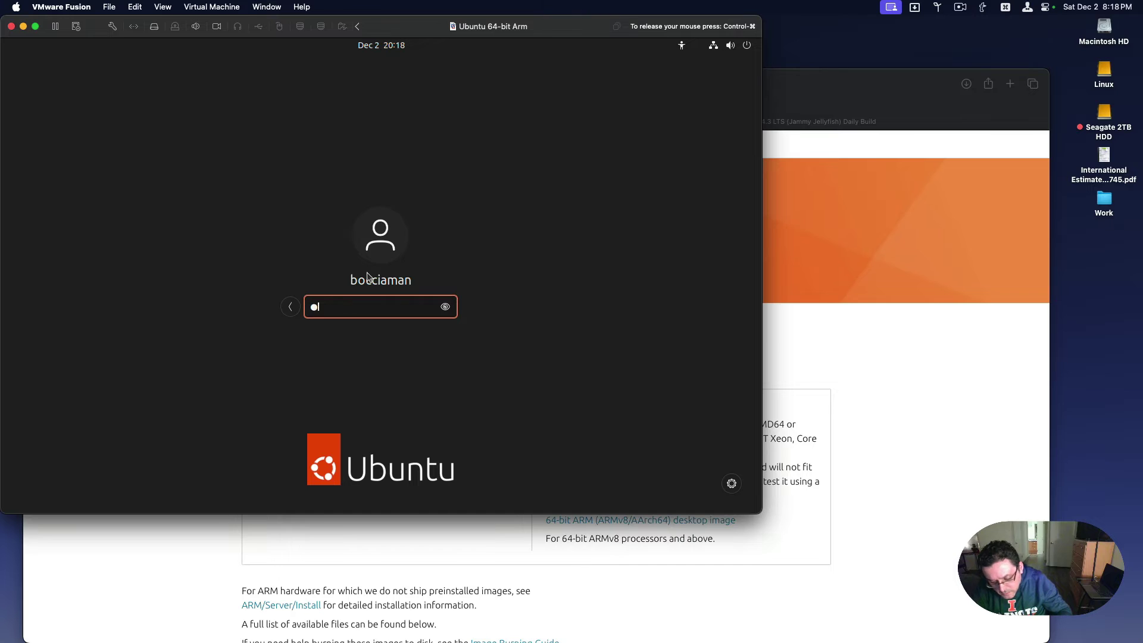
pyautogui.write('••••••')
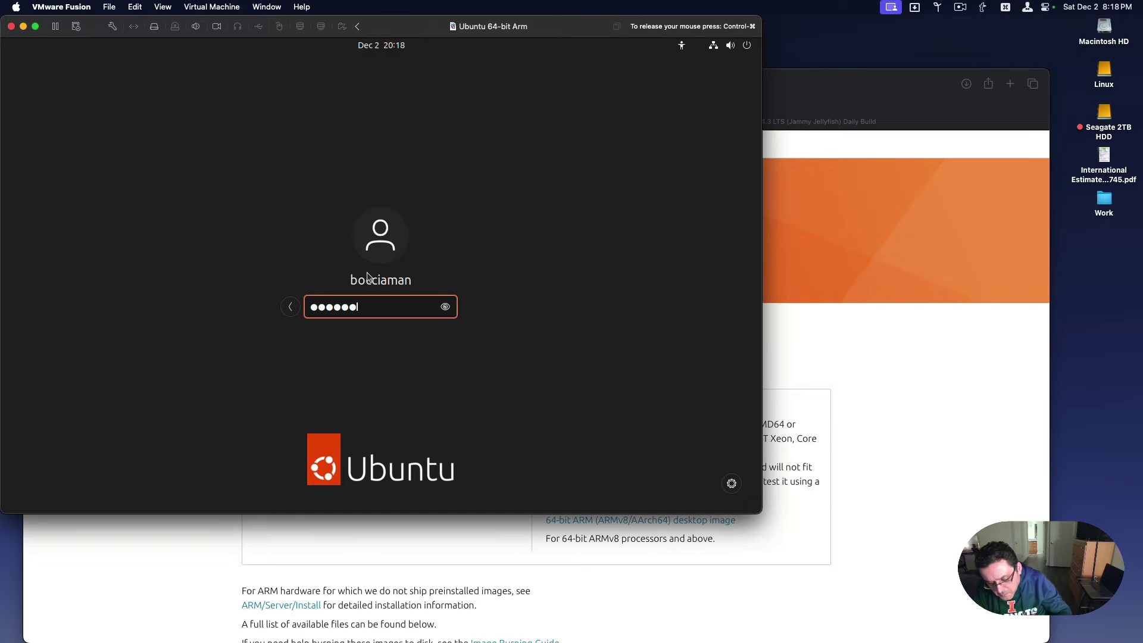
pyautogui.write('•••')
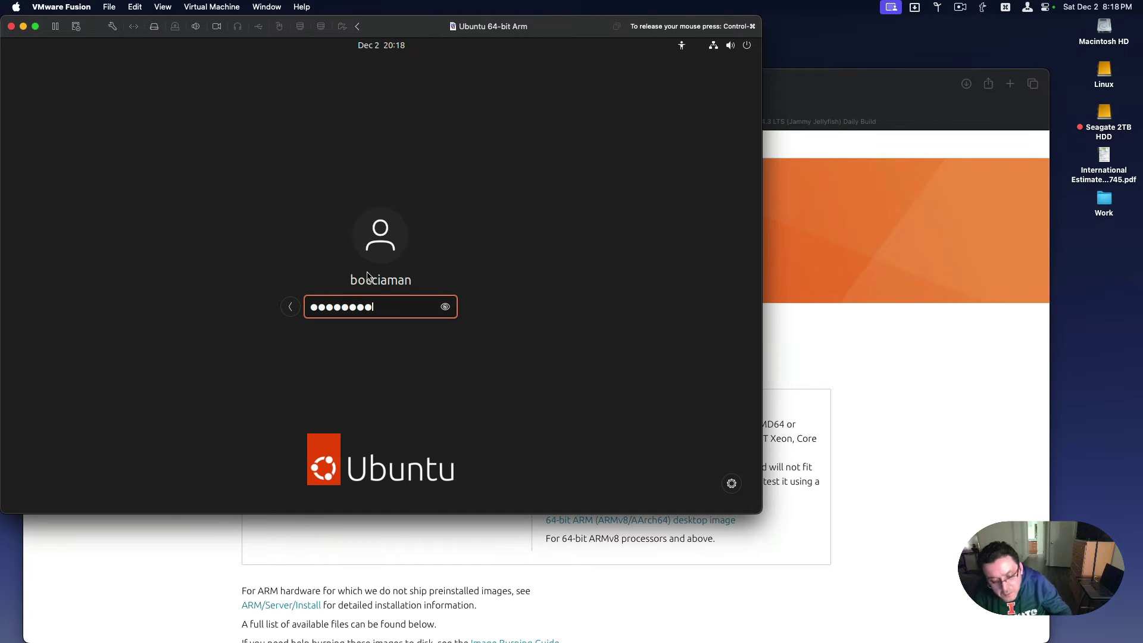
pyautogui.press('Return')
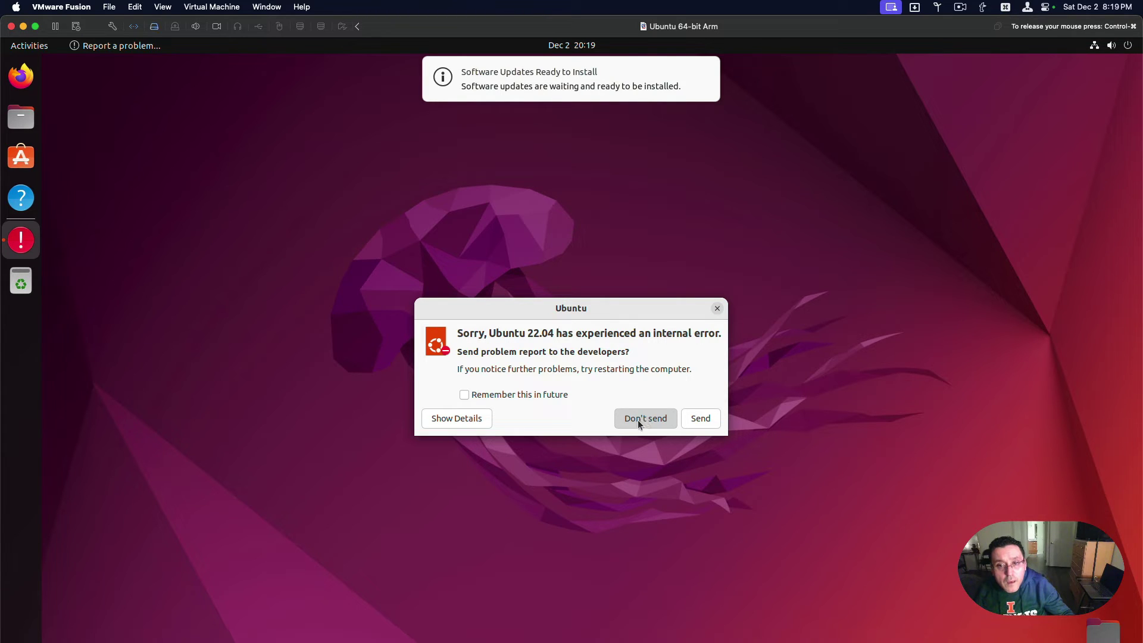
# - Choose Don't send on the Ubuntu error report, then launch Firefox from the dock
pyautogui.click(618, 417)
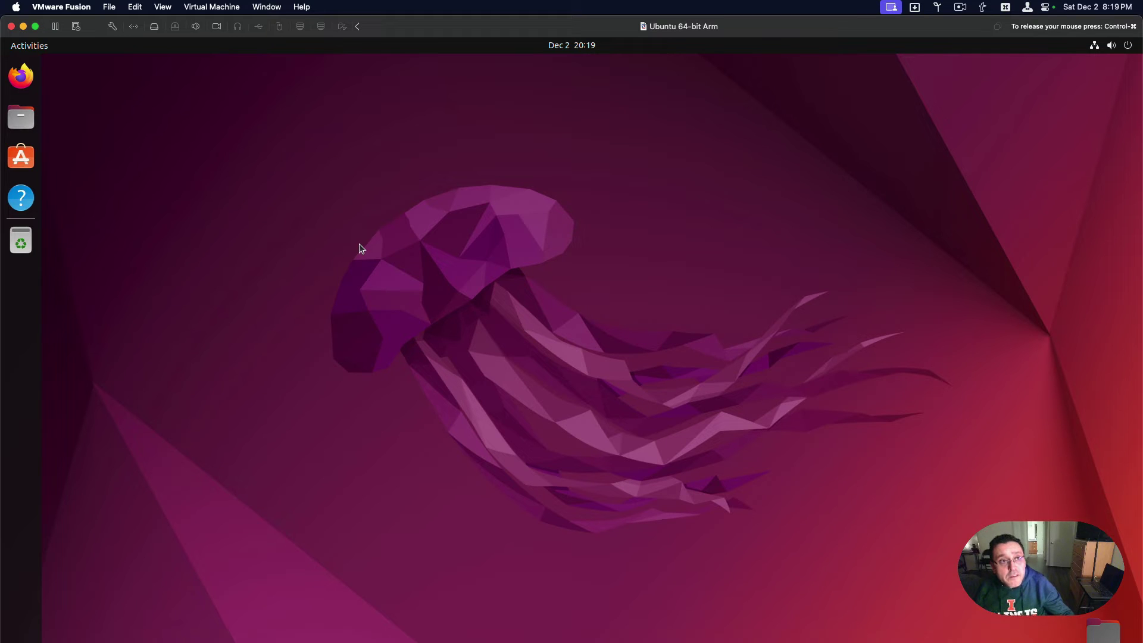
pyautogui.click(16, 77)
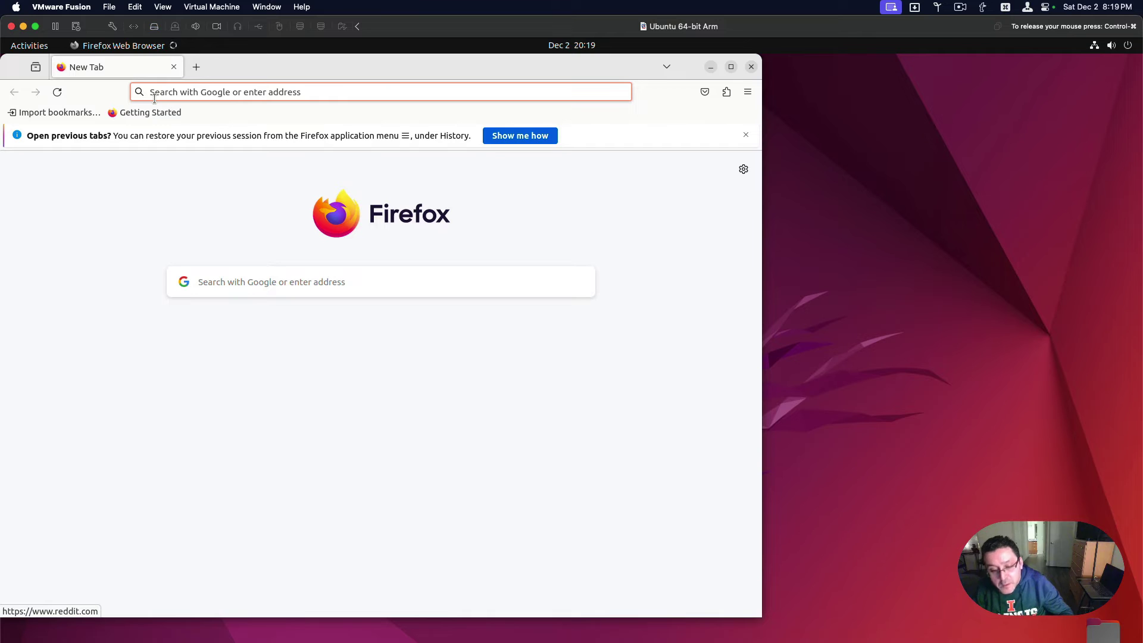
# - Load apple.com in Firefox and scroll down to the homepage footer
pyautogui.write('appl')
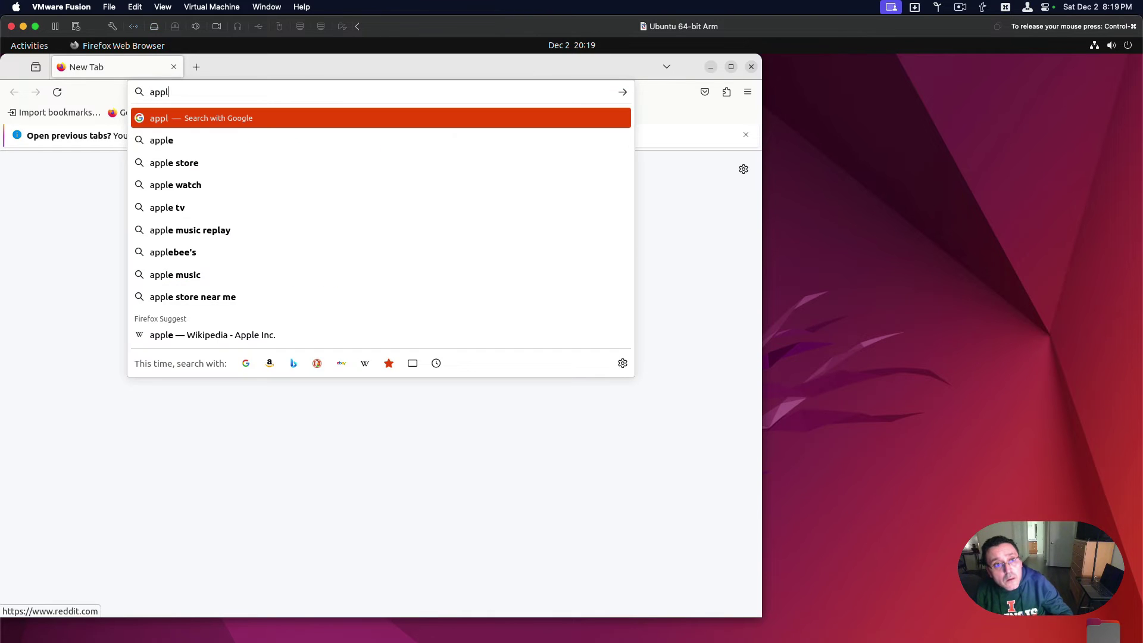
pyautogui.write('e')
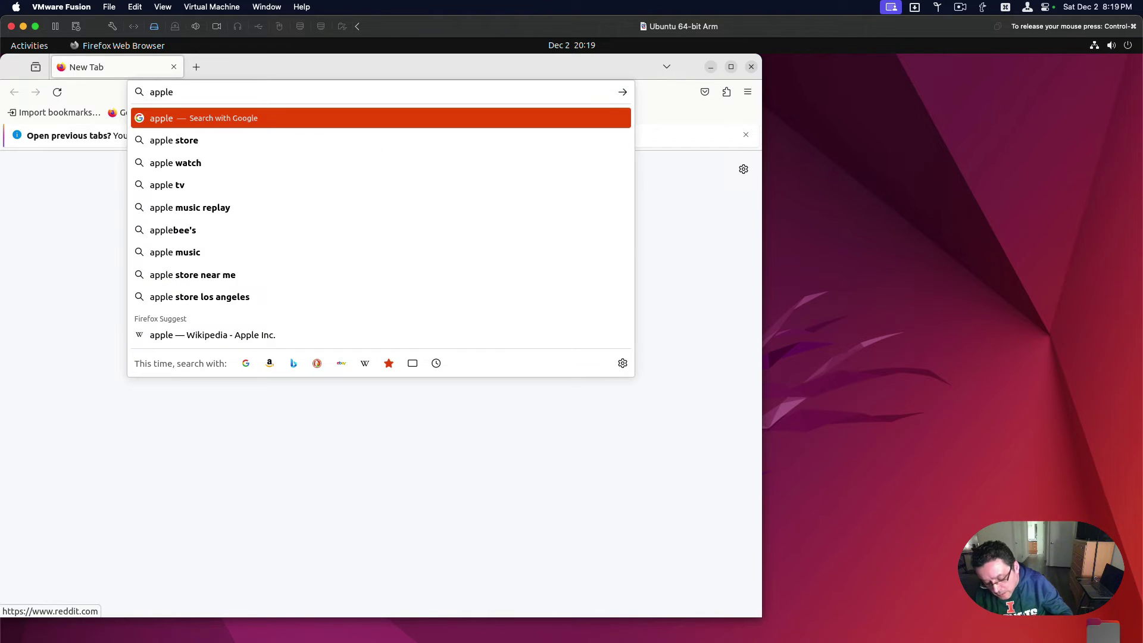
pyautogui.write('.co')
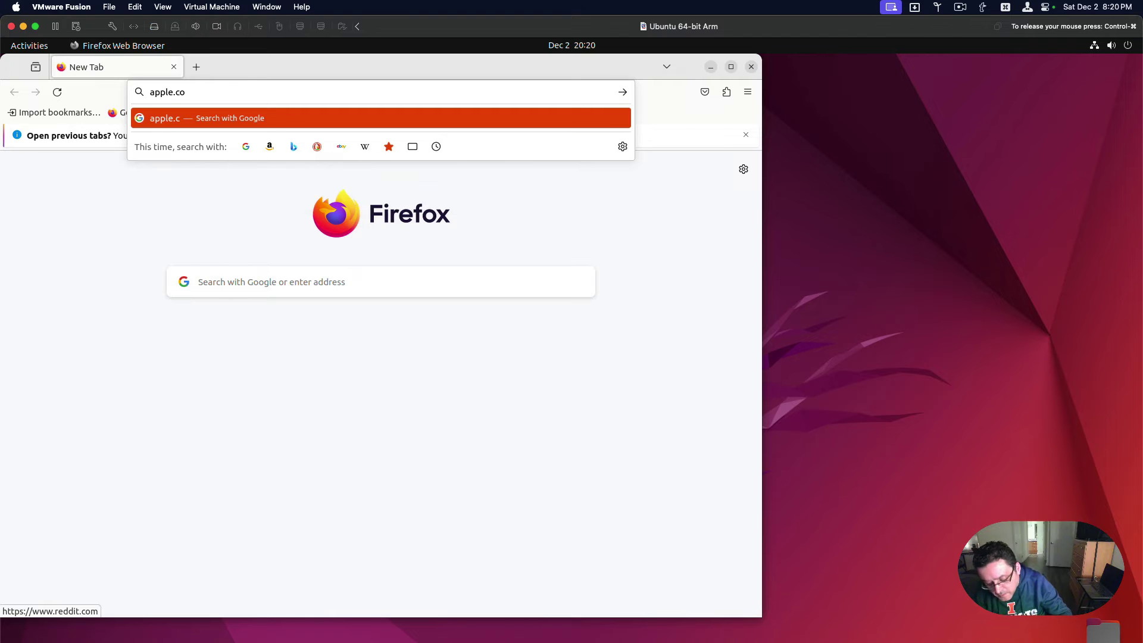
pyautogui.write('m')
pyautogui.press('Return')
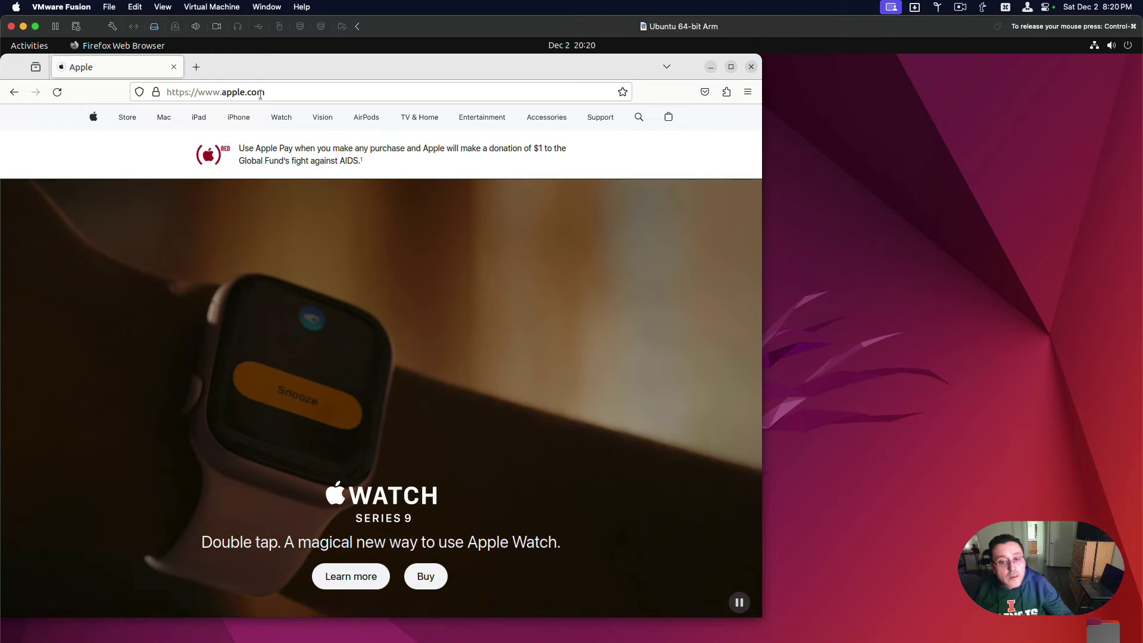
pyautogui.scroll(-10, 389, 206)
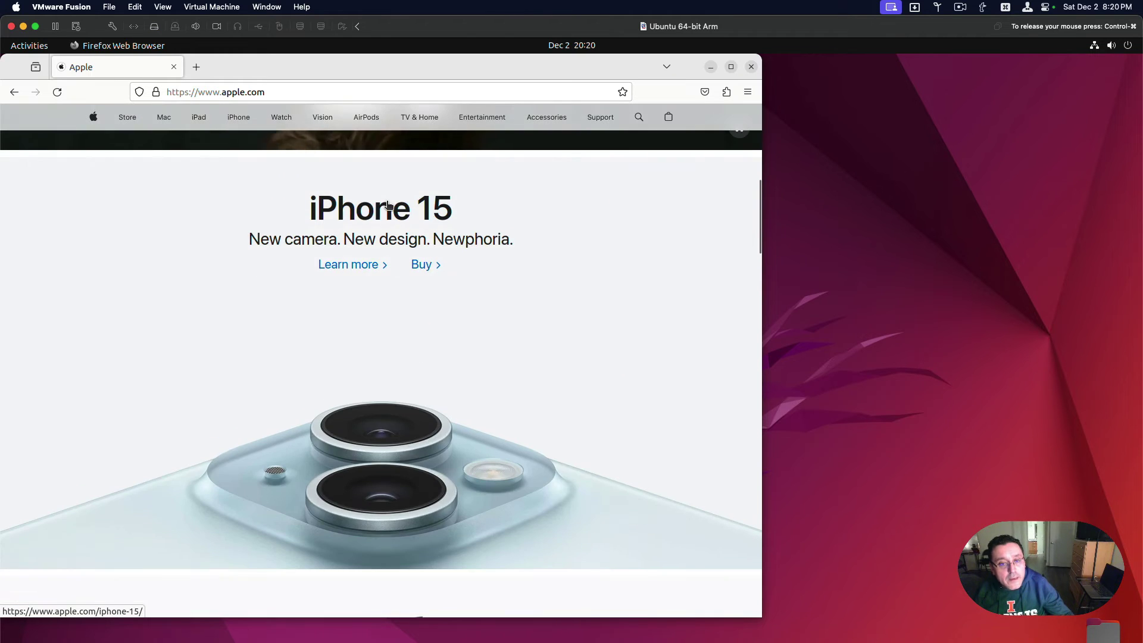
pyautogui.scroll(-10, 388, 206)
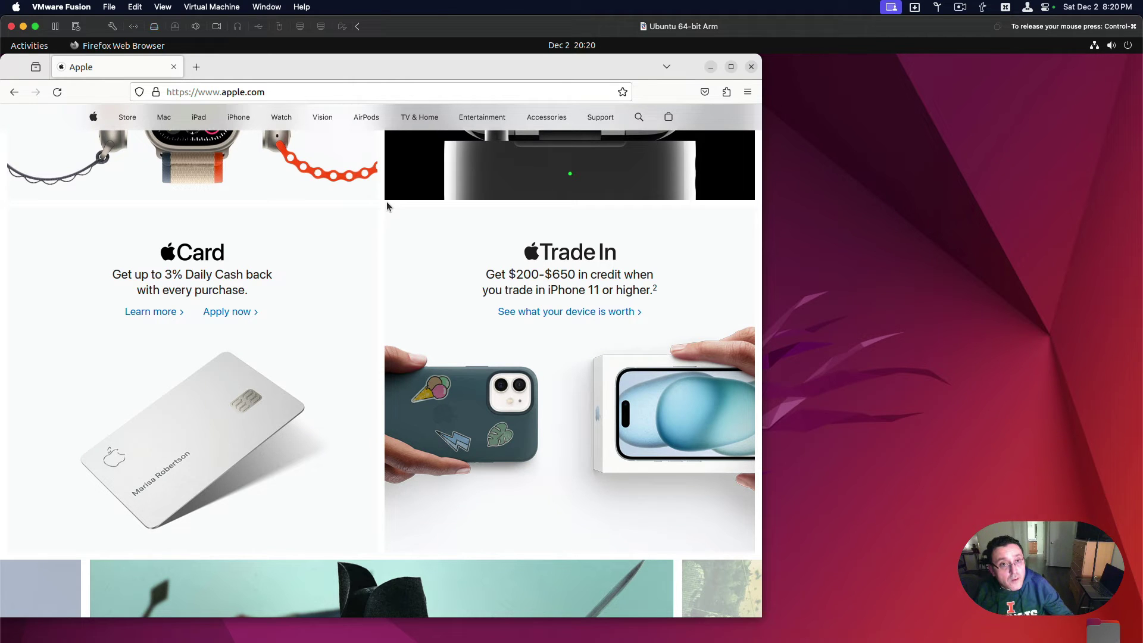
pyautogui.scroll(-15, 387, 201)
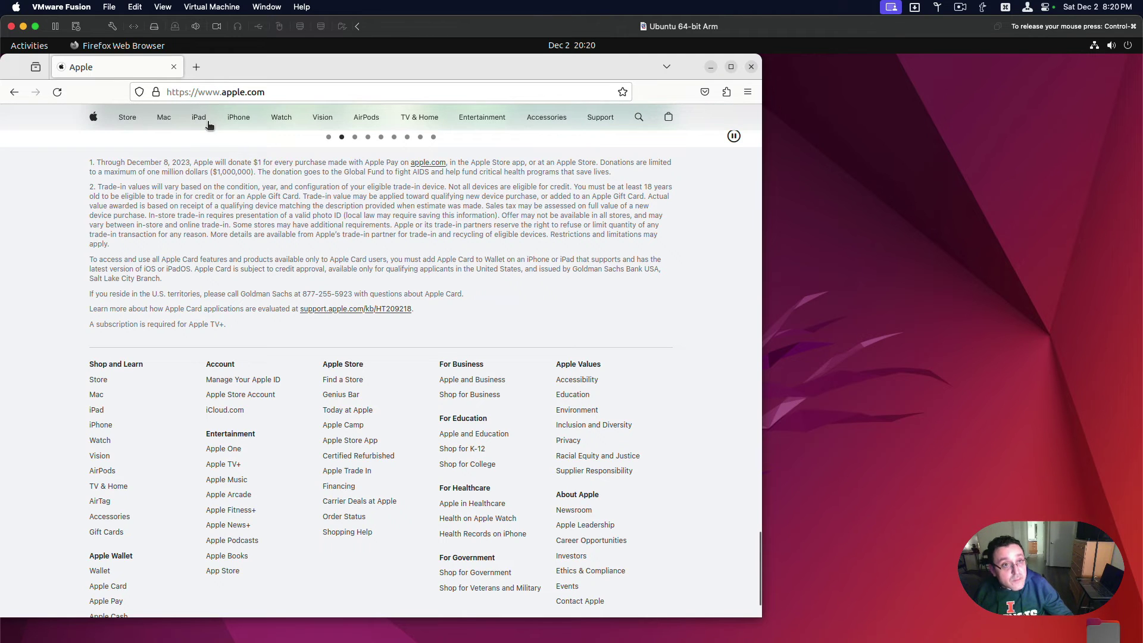
pyautogui.moveTo(209, 123)
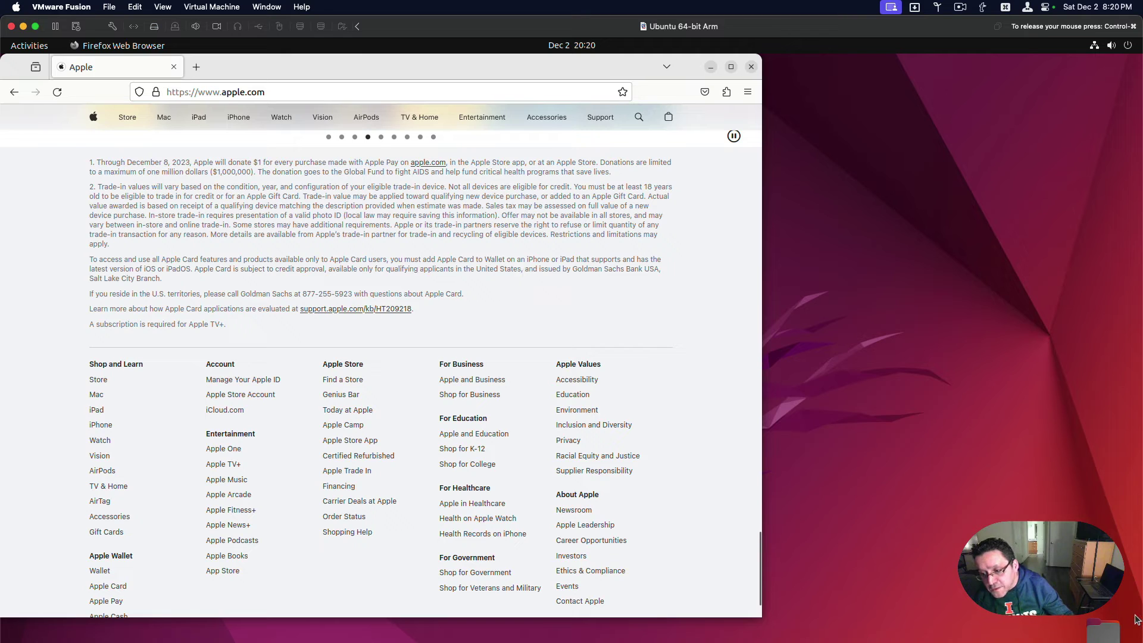
# - Switch focus away from Firefox, then bring the Firefox window back
pyautogui.click(1111, 632)
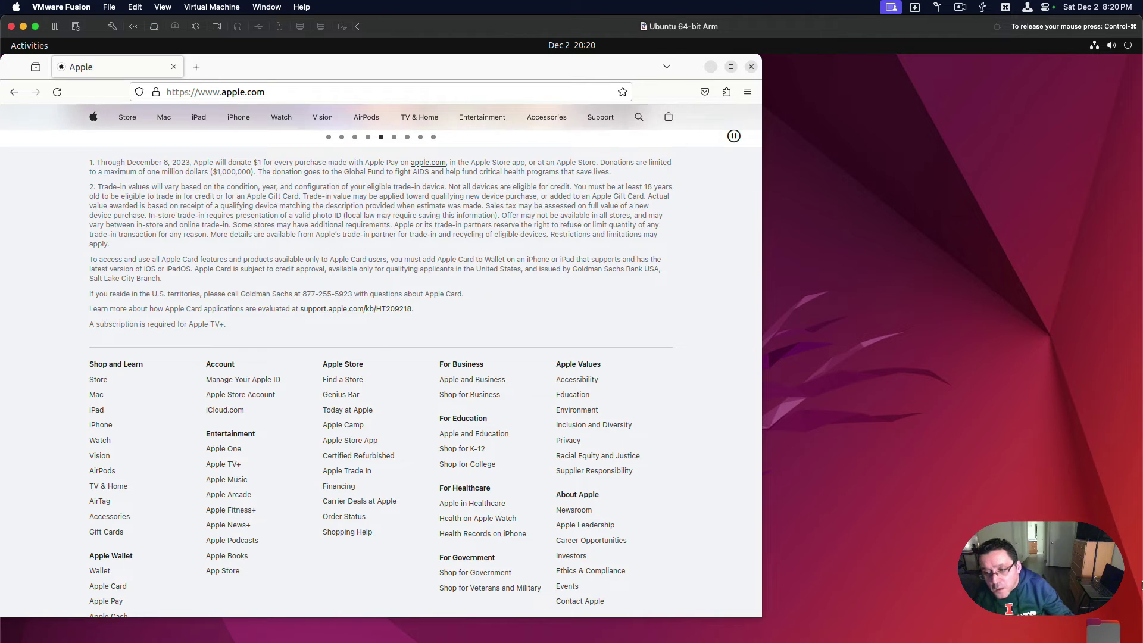
pyautogui.moveTo(1139, 602); pyautogui.dragTo(1109, 305)
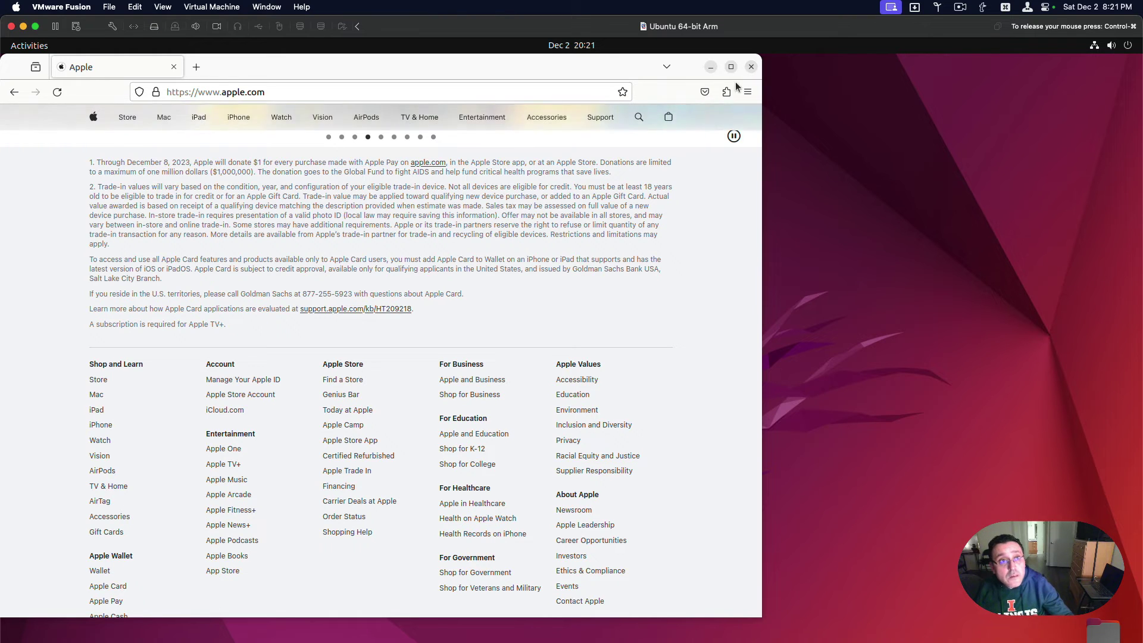
pyautogui.click(435, 67)
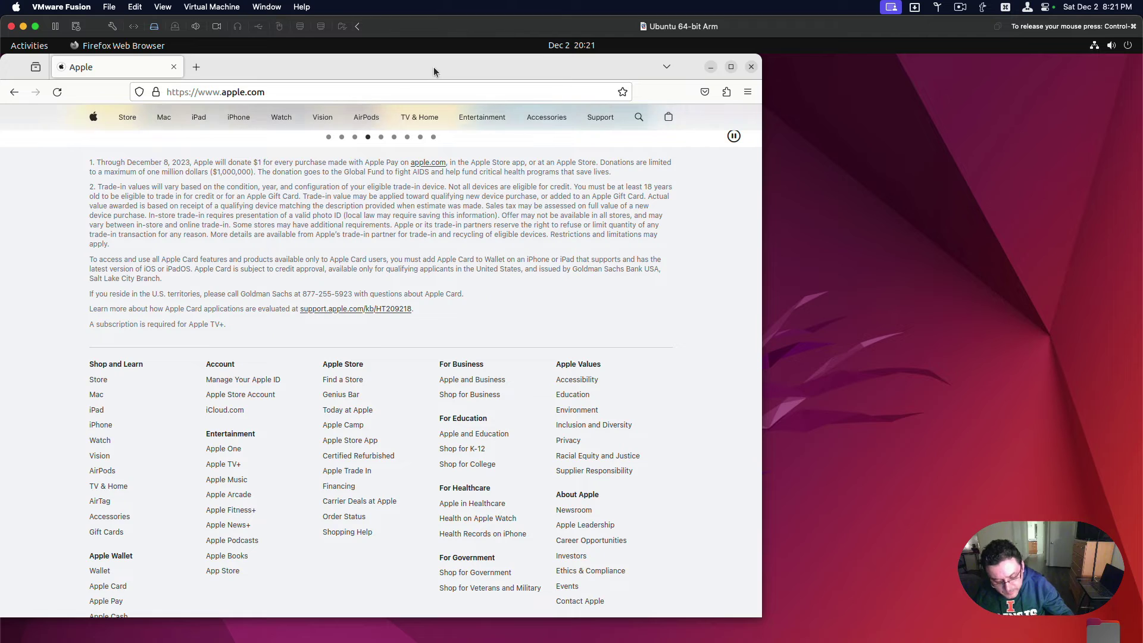
# - Quit Firefox, then open Videos and Downloads in Files, returning Home each time
pyautogui.hotkey('ctrl', 'q')
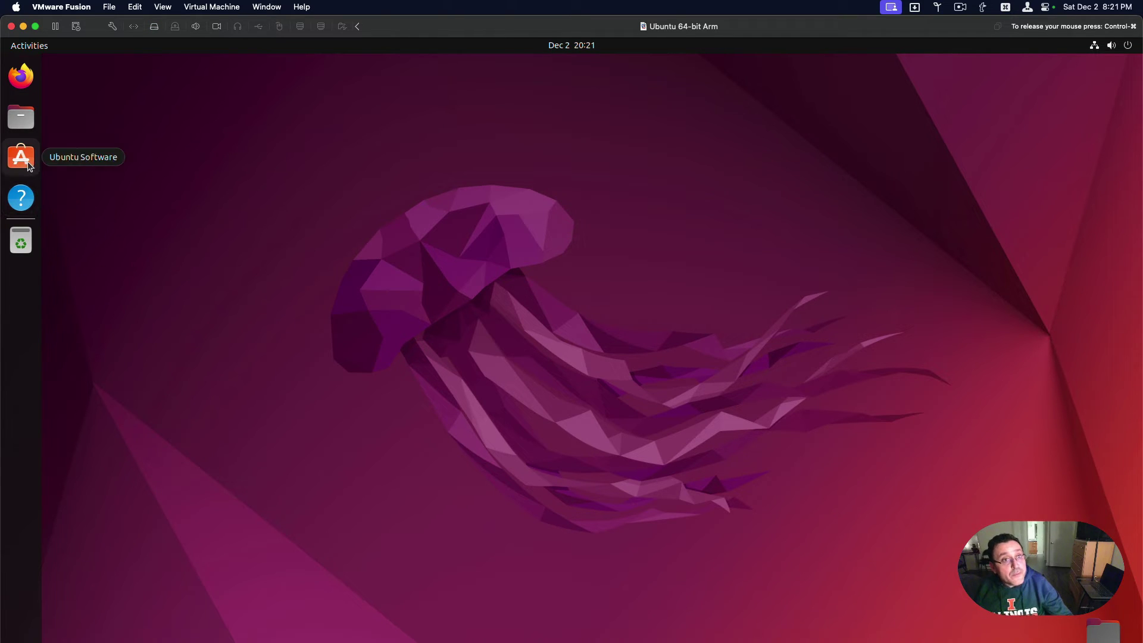
pyautogui.click(31, 123)
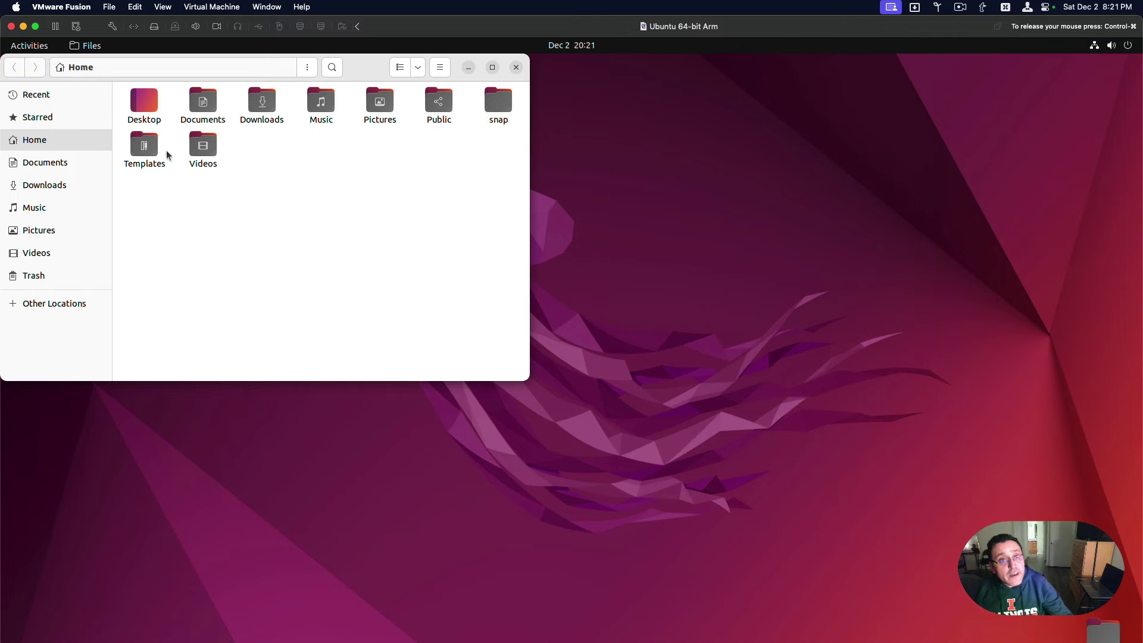
pyautogui.doubleClick(203, 154)
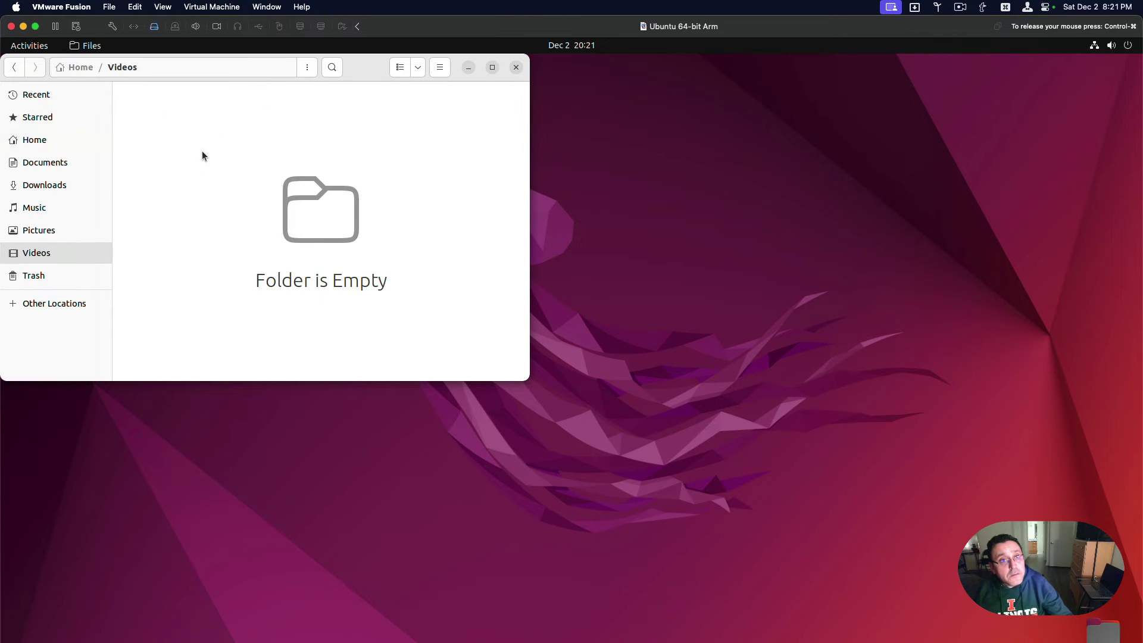
pyautogui.click(13, 72)
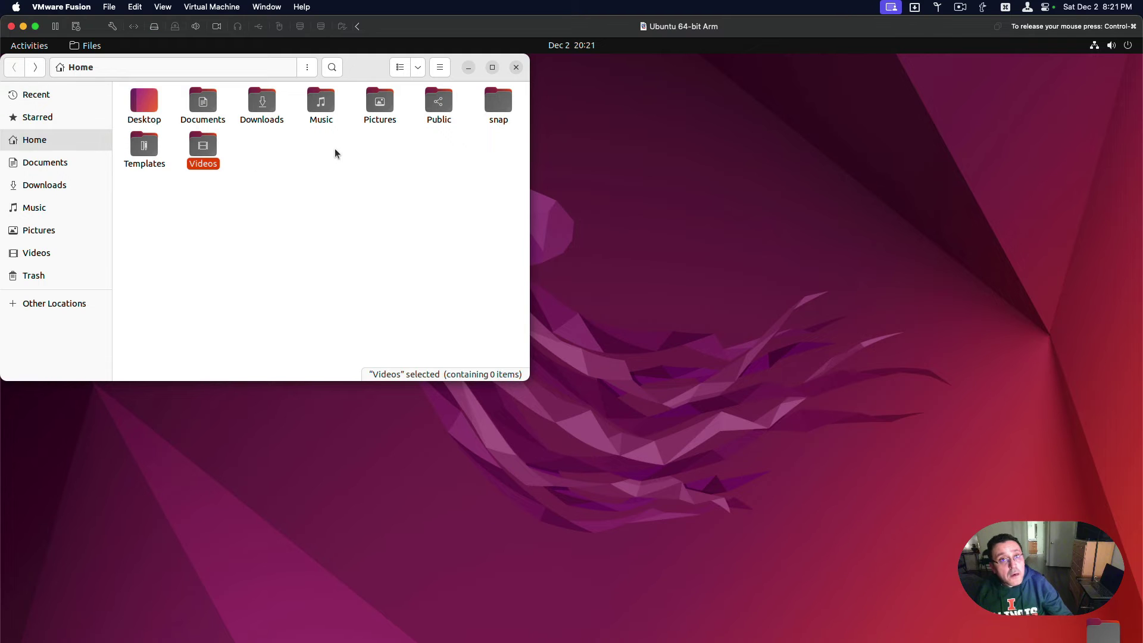
pyautogui.doubleClick(265, 109)
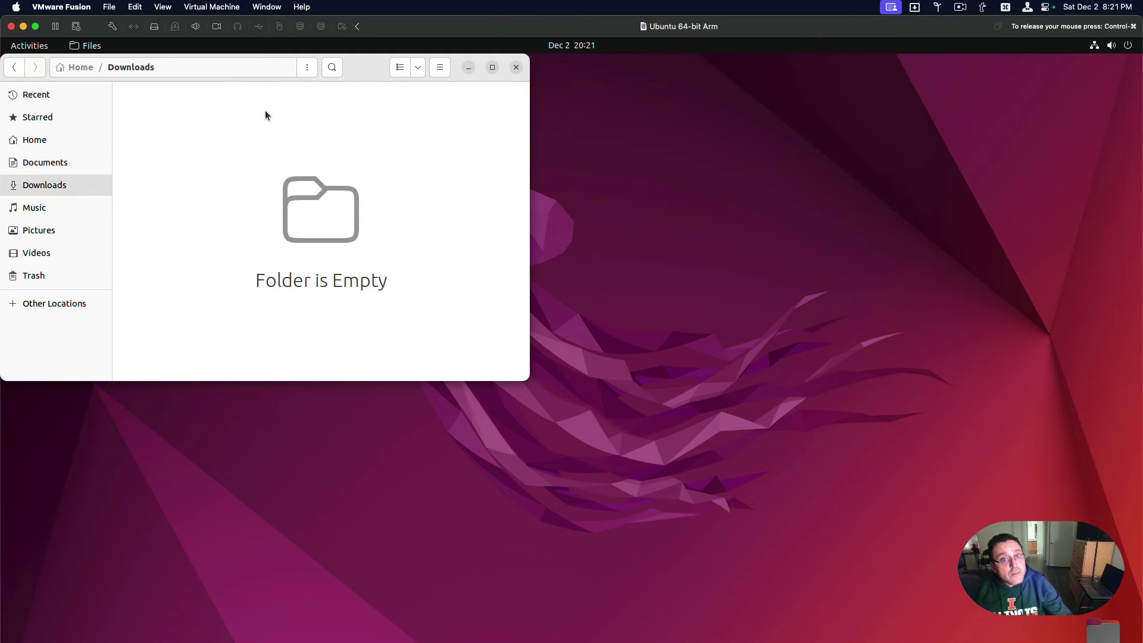
pyautogui.click(15, 69)
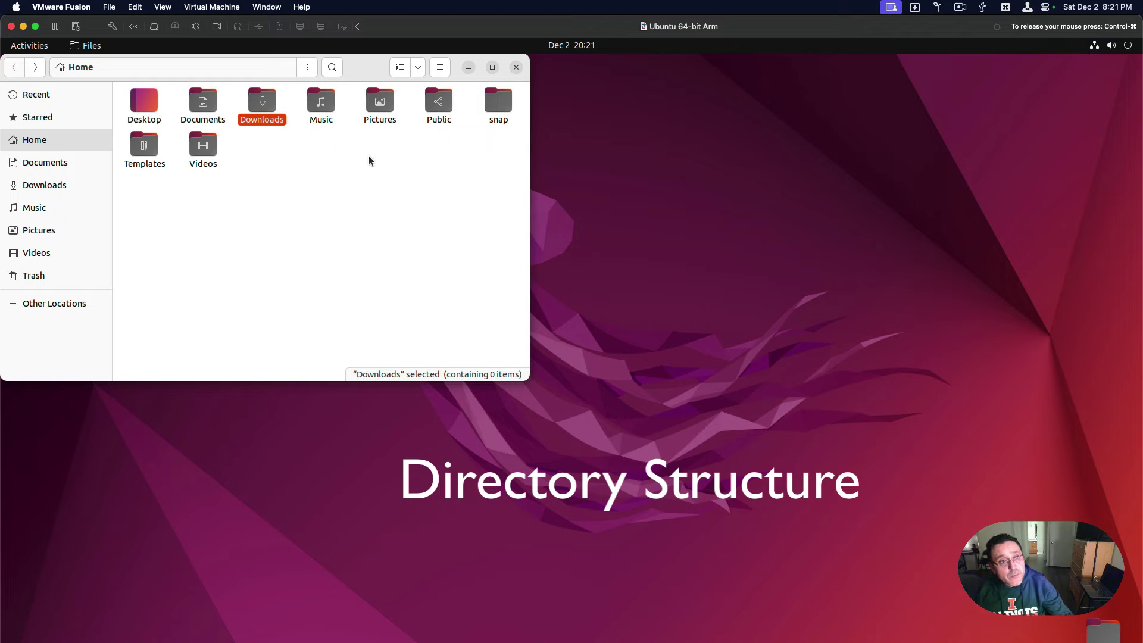
# - Close the Files window and launch Terminal from Show Applications
pyautogui.click(516, 68)
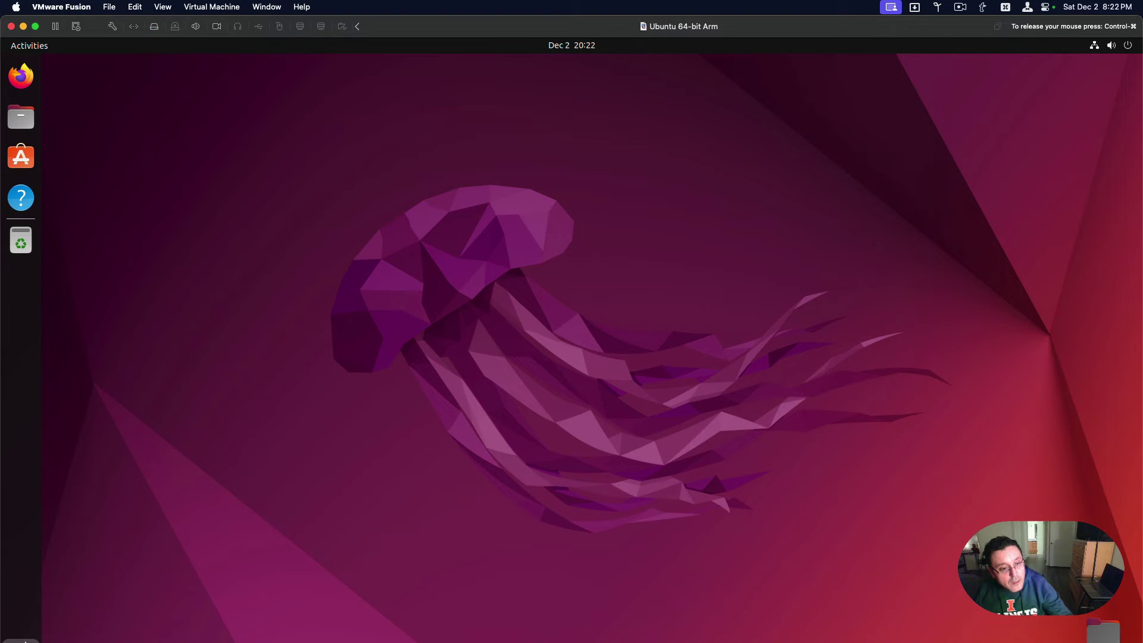
pyautogui.click(22, 641)
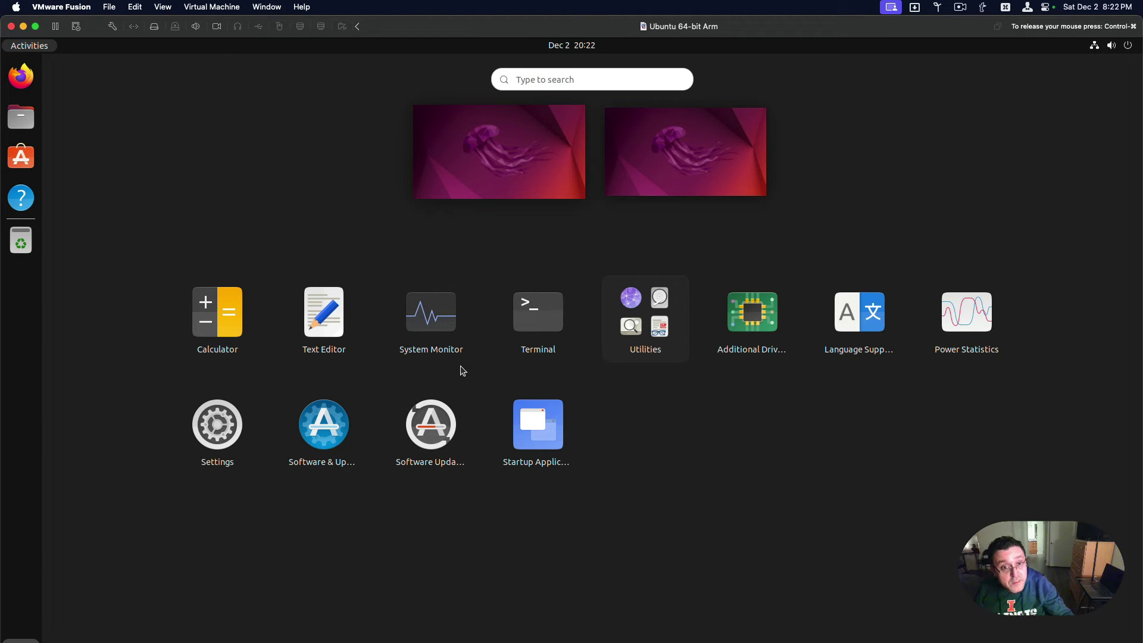
pyautogui.click(511, 333)
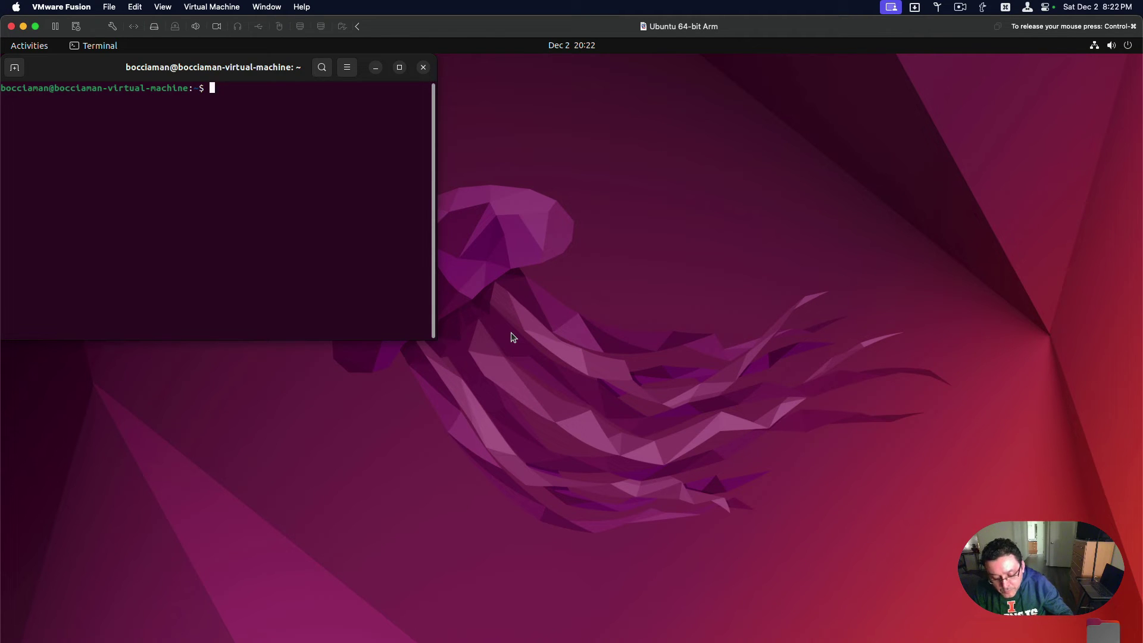
# - Run pwd and ls in the terminal, then close the Terminal window
pyautogui.write('pwd')
pyautogui.press('Return')
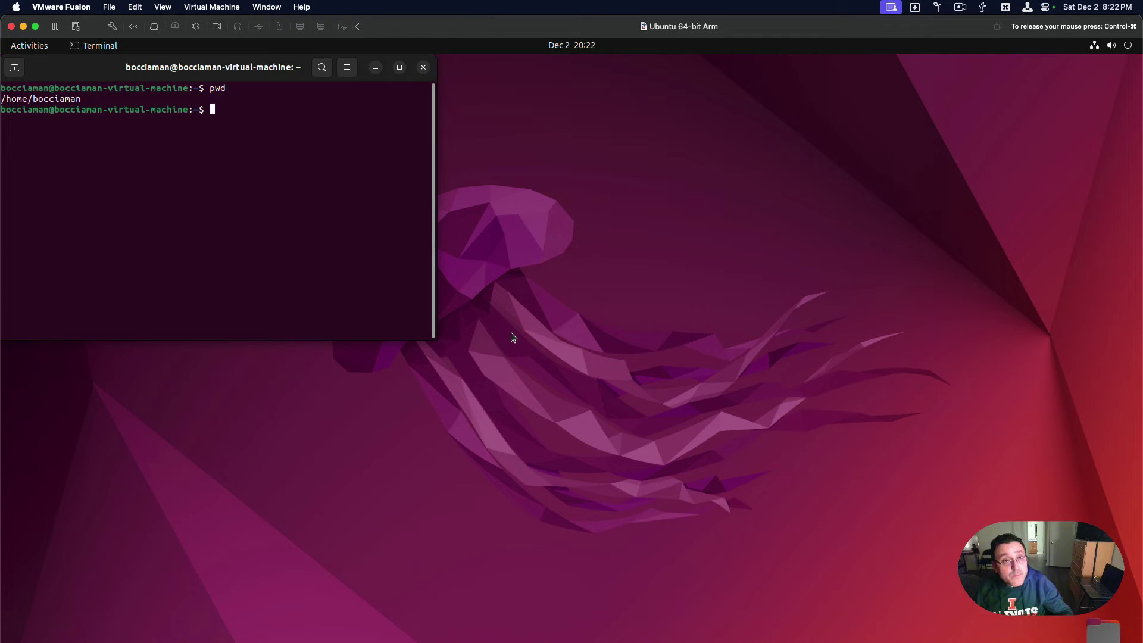
pyautogui.write('ls')
pyautogui.press('Return')
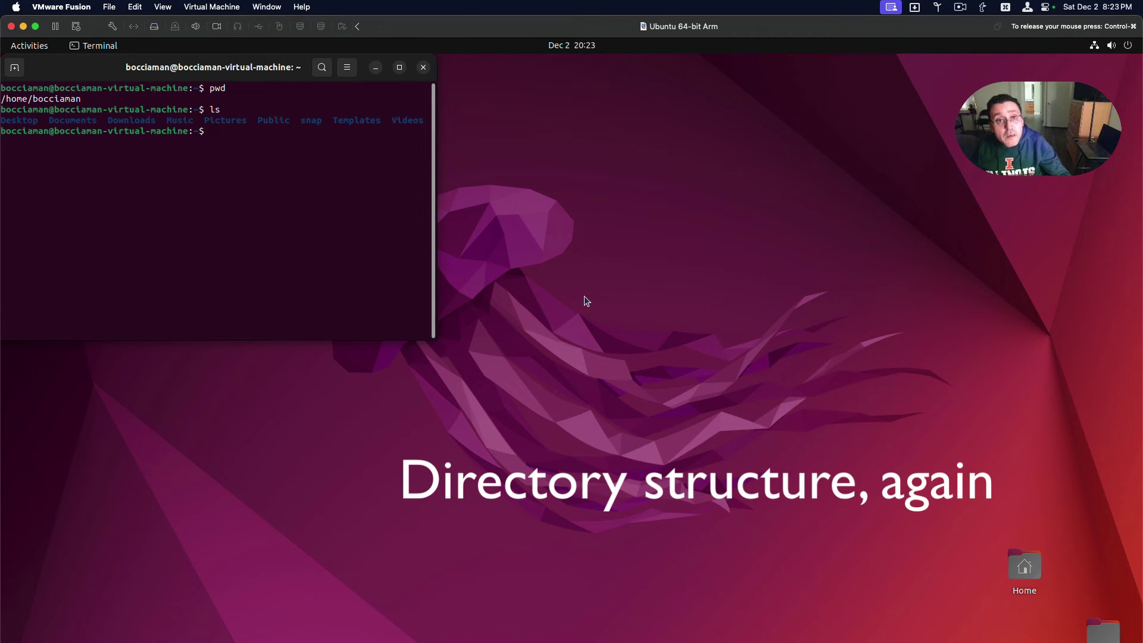
pyautogui.click(424, 67)
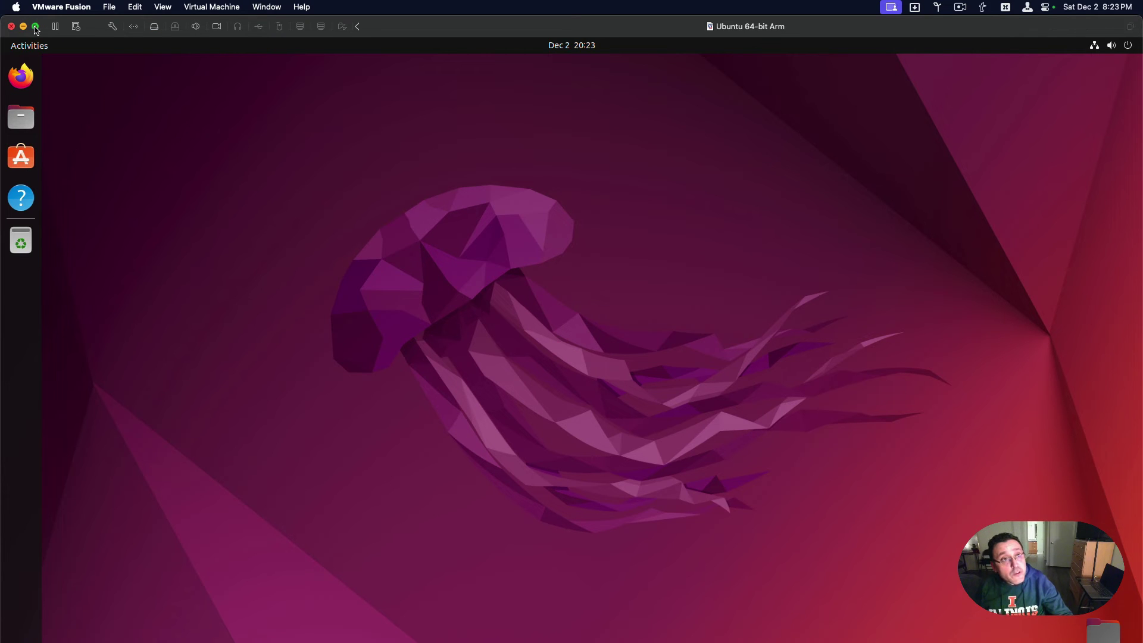
# - Switch the Ubuntu VM to full screen and launch Text Editor from Show Applications
pyautogui.moveTo(36, 27)
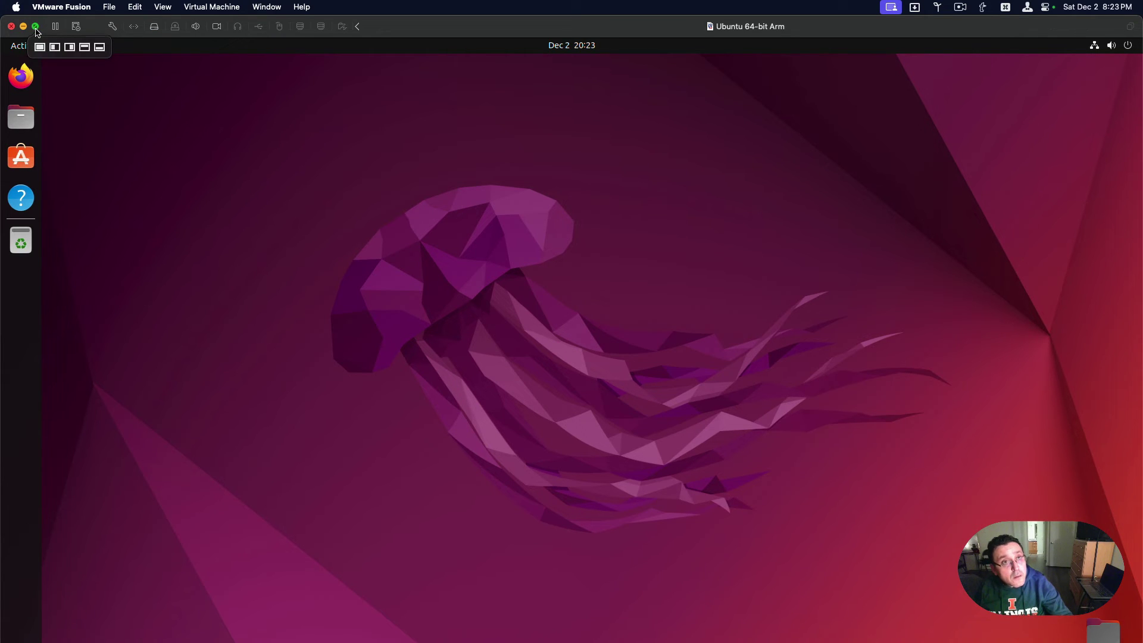
pyautogui.click(35, 27)
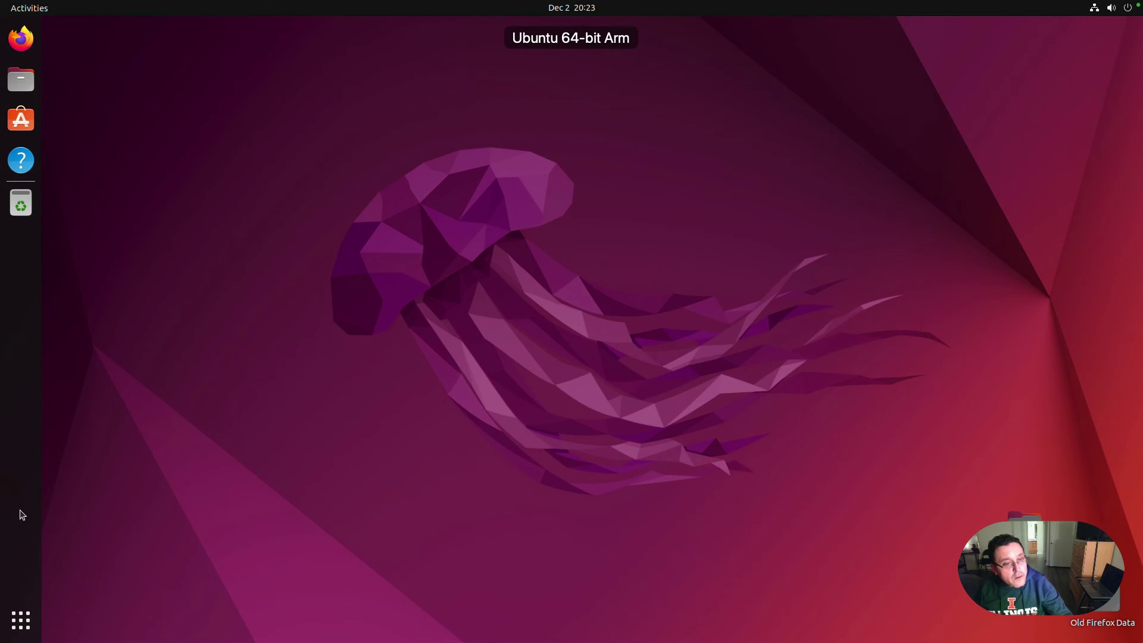
pyautogui.click(26, 622)
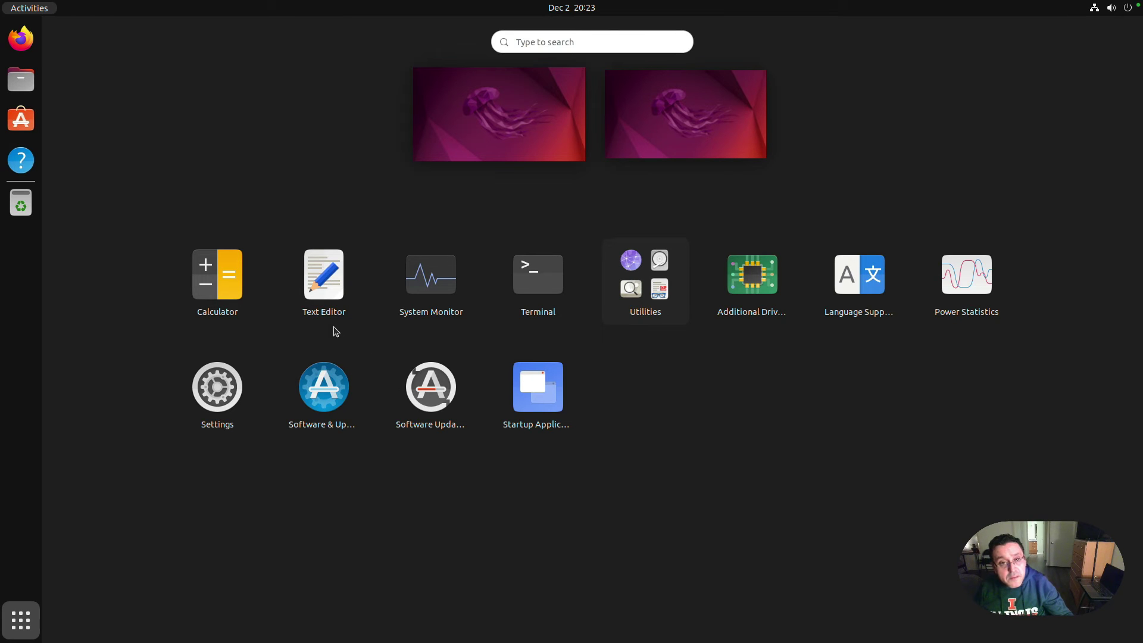
pyautogui.click(325, 306)
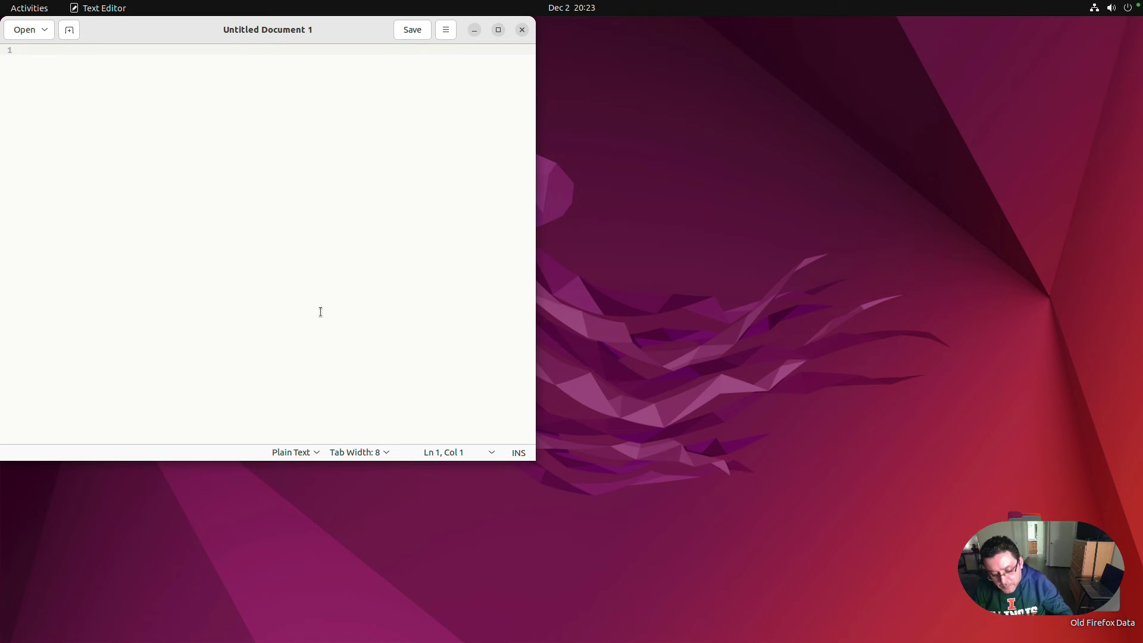
# - Write 'hello' and a second line stating the user's name, then bring up Save
pyautogui.write('hello')
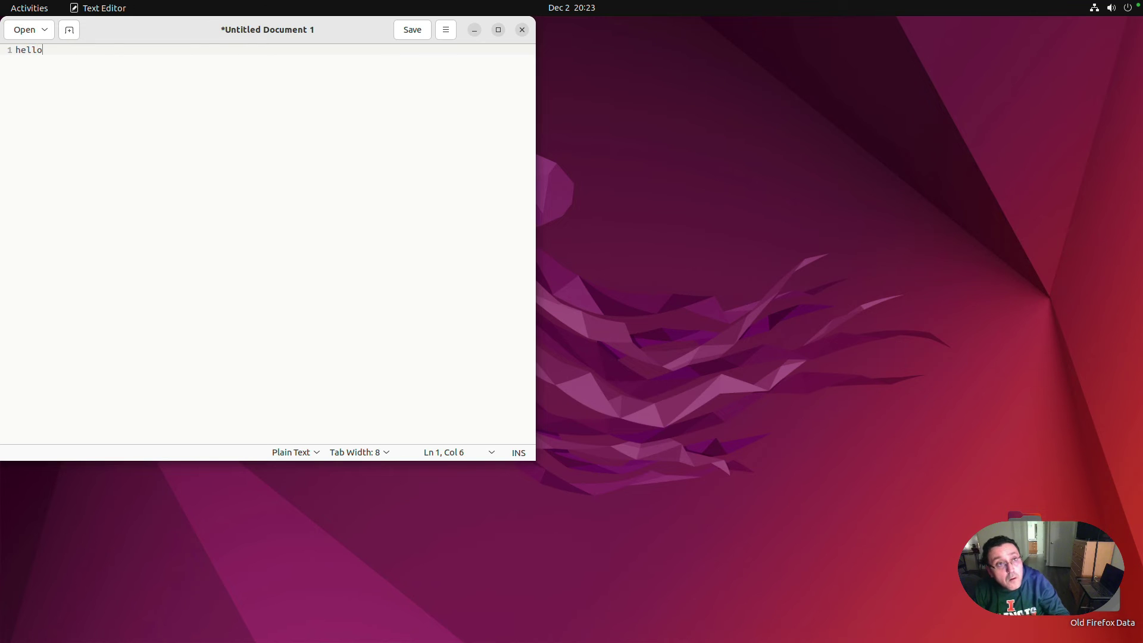
pyautogui.press('Return')
pyautogui.write('my name')
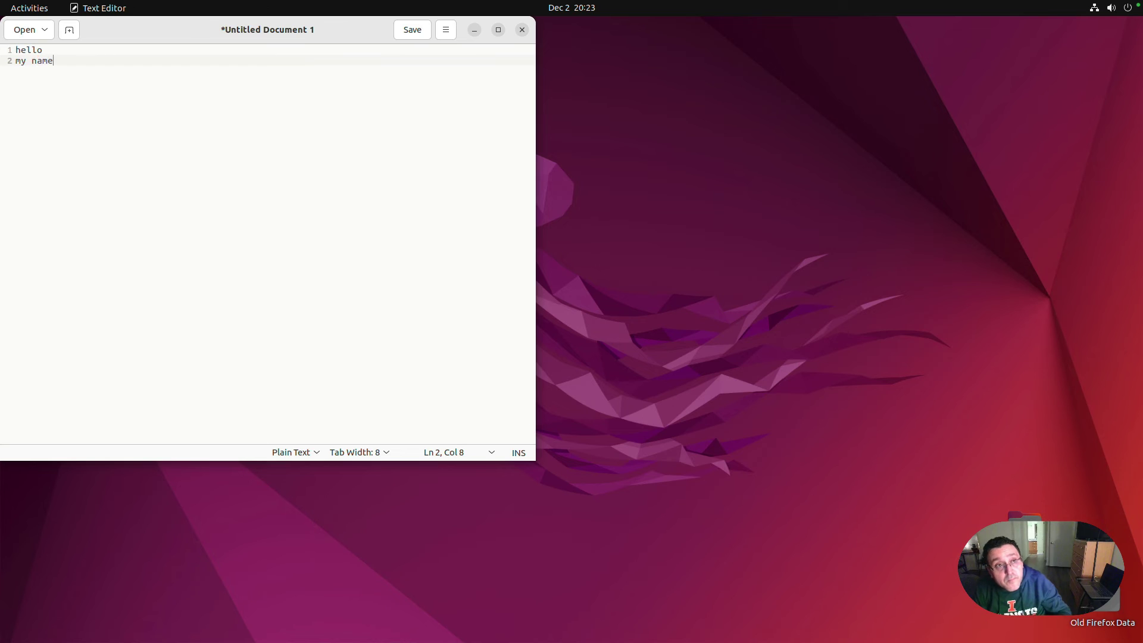
pyautogui.write(' is ab')
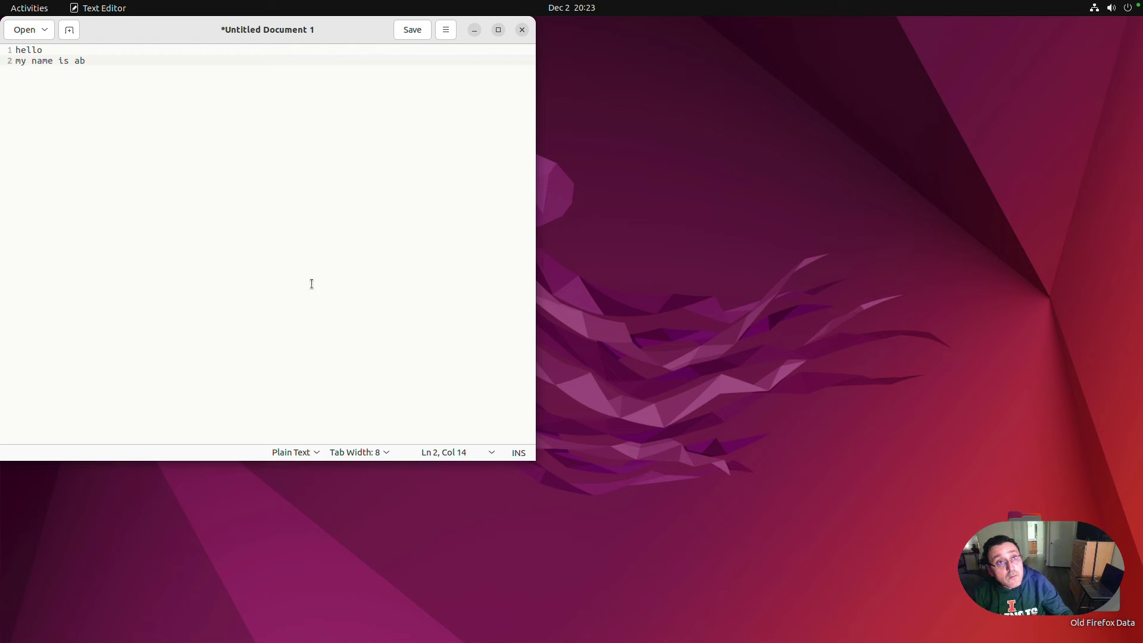
pyautogui.click(416, 30)
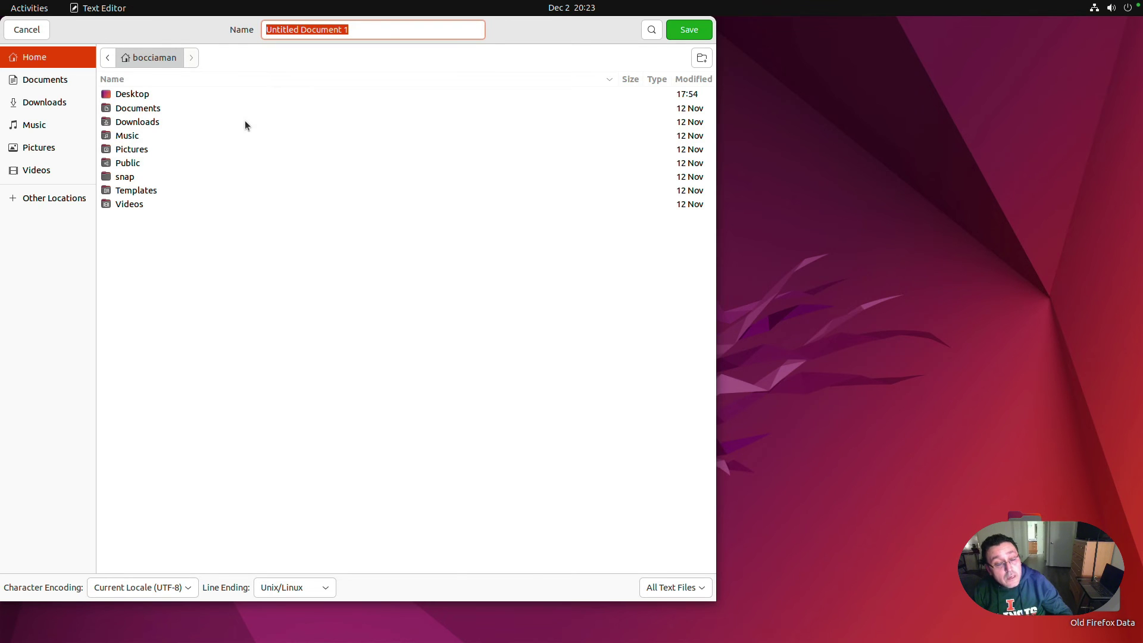
# - Save the document as 'ab test' in the home folder and close Text Editor
pyautogui.write('ab ')
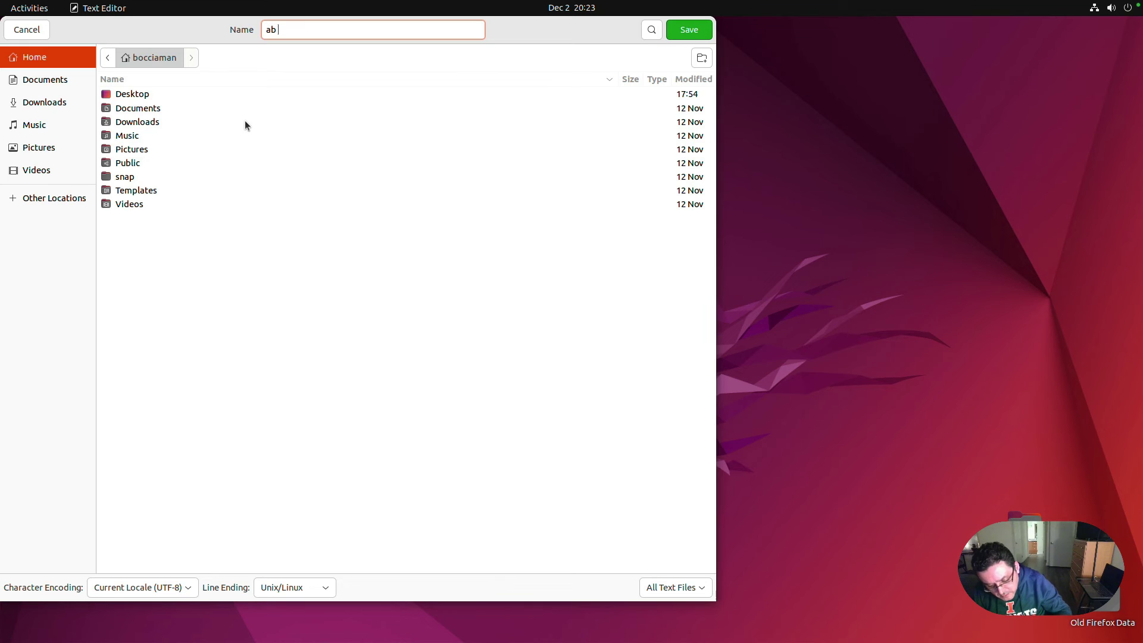
pyautogui.write('test')
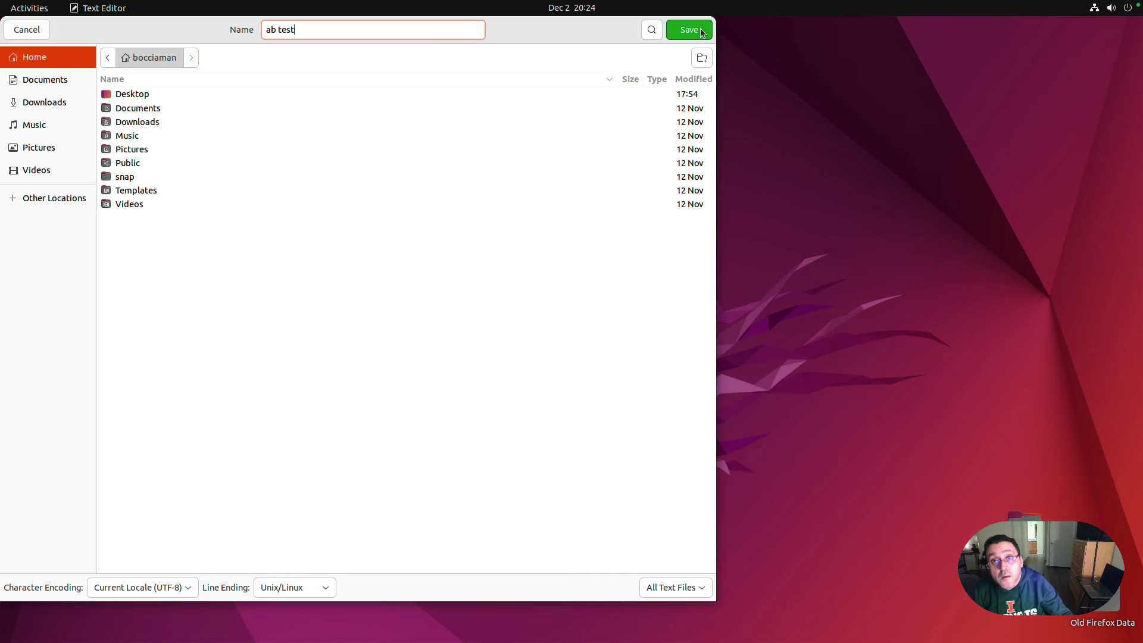
pyautogui.click(684, 35)
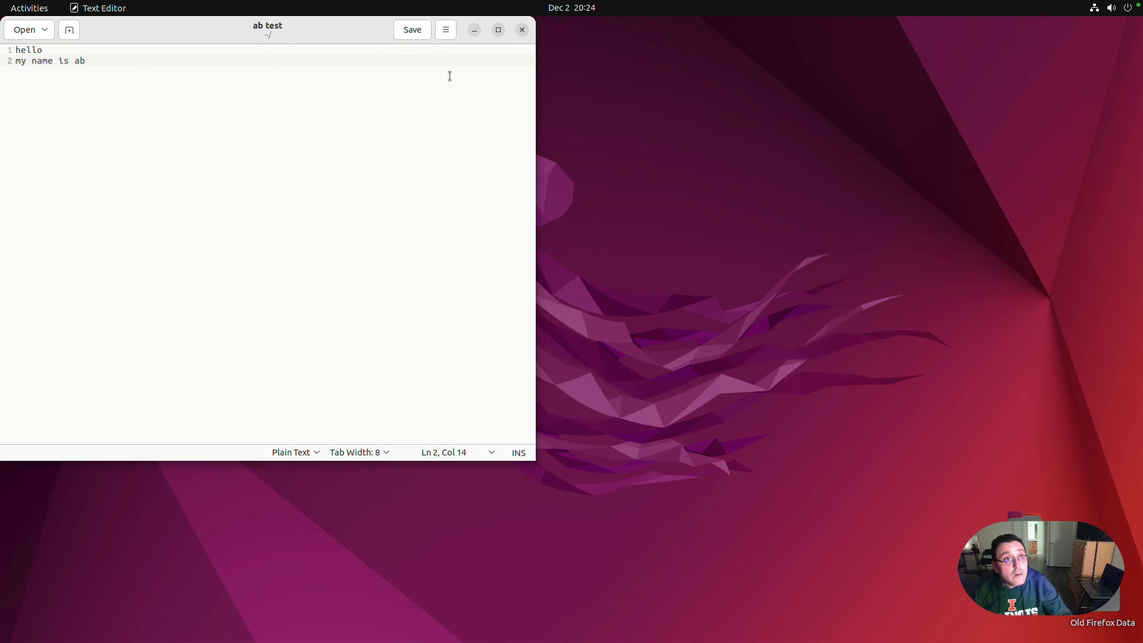
pyautogui.click(522, 30)
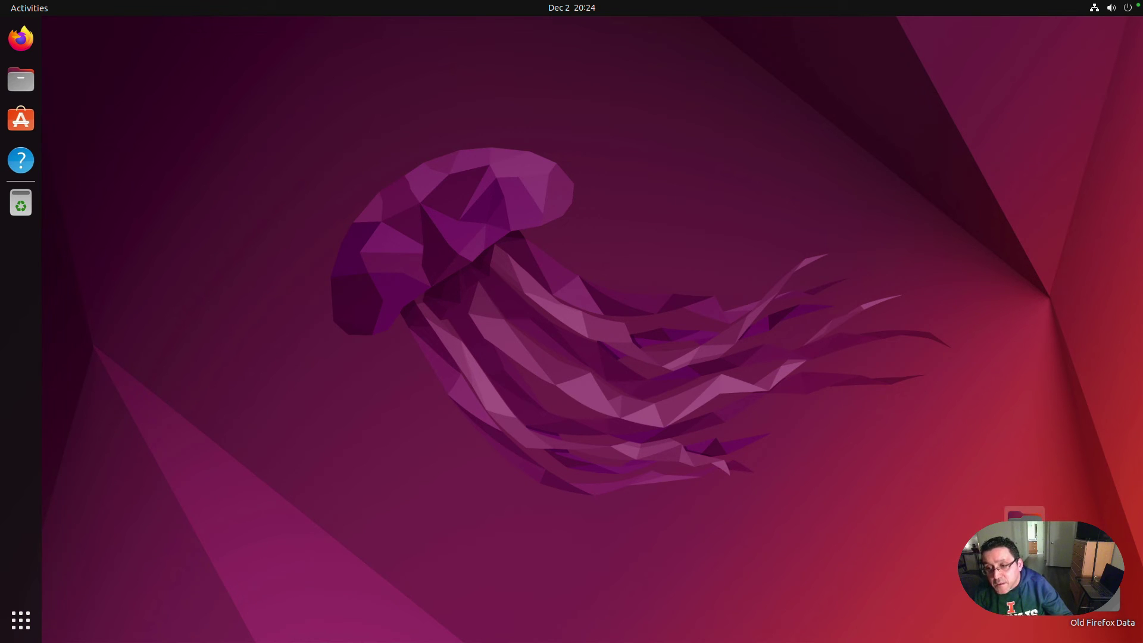
# - Open Files with Super+E, move 'ab test' into Documents, and show Documents as a list
pyautogui.press('super+e')
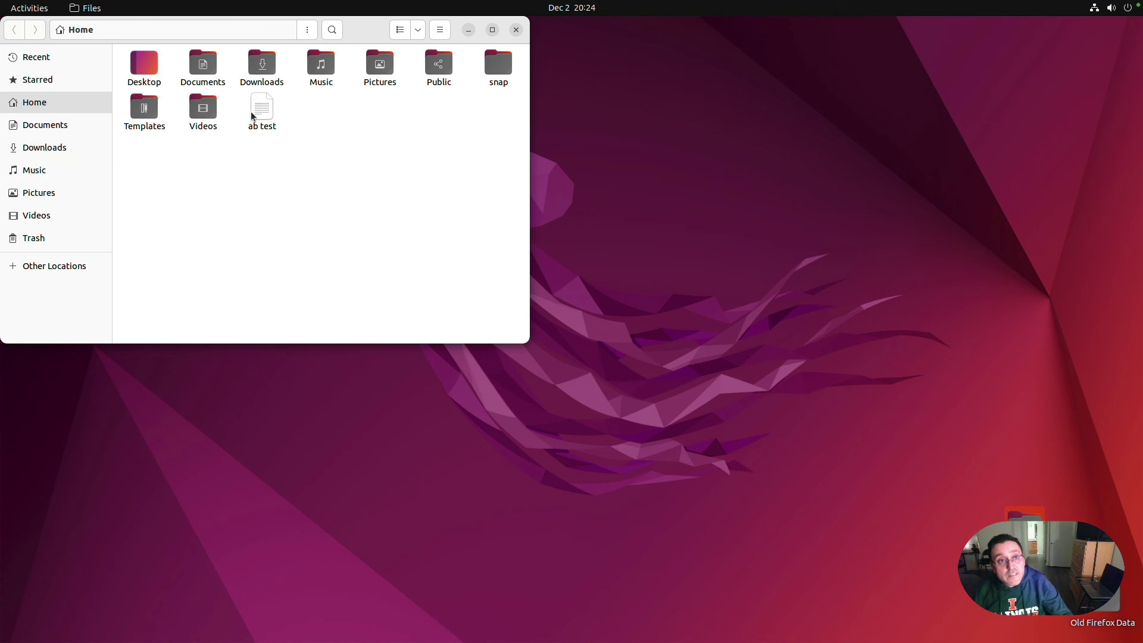
pyautogui.moveTo(261, 113); pyautogui.dragTo(650, 169)
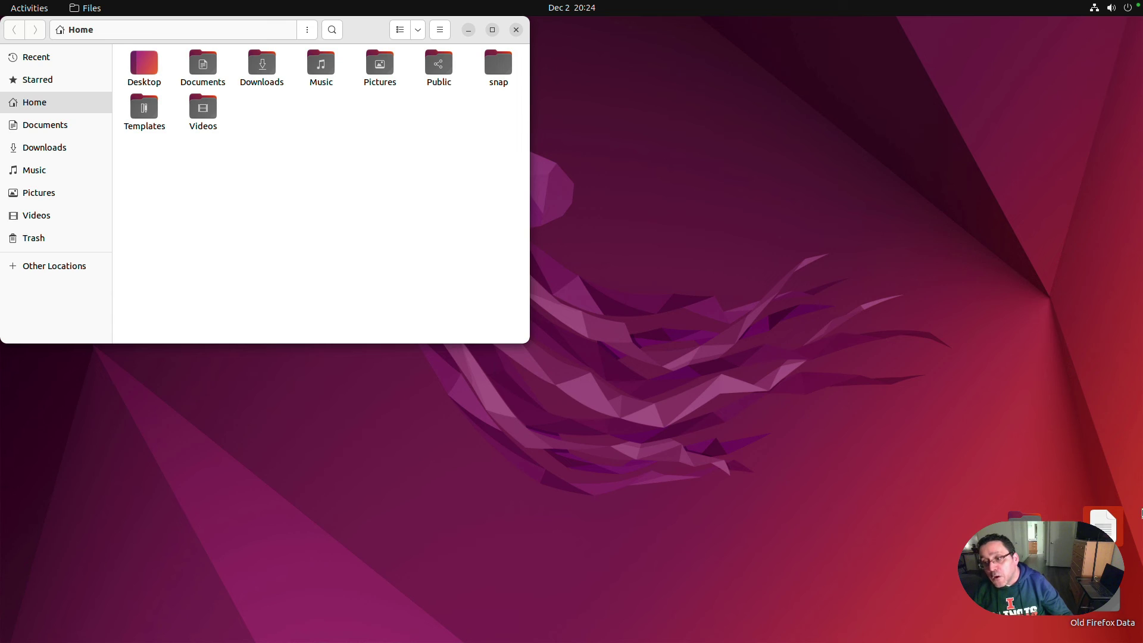
pyautogui.moveTo(1103, 525); pyautogui.dragTo(216, 87)
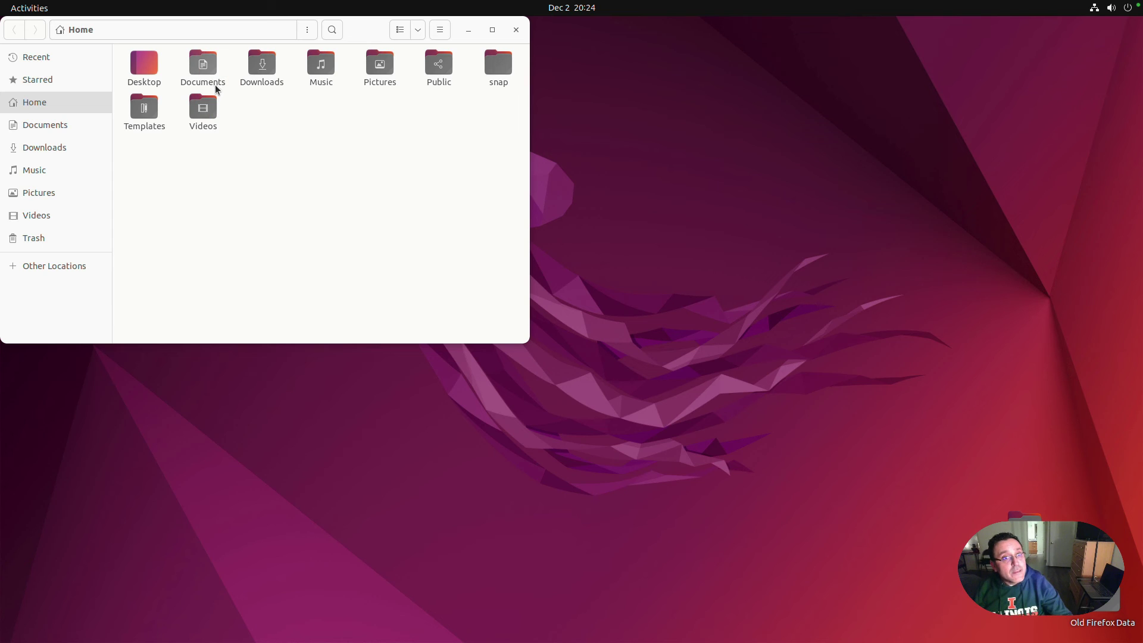
pyautogui.doubleClick(200, 76)
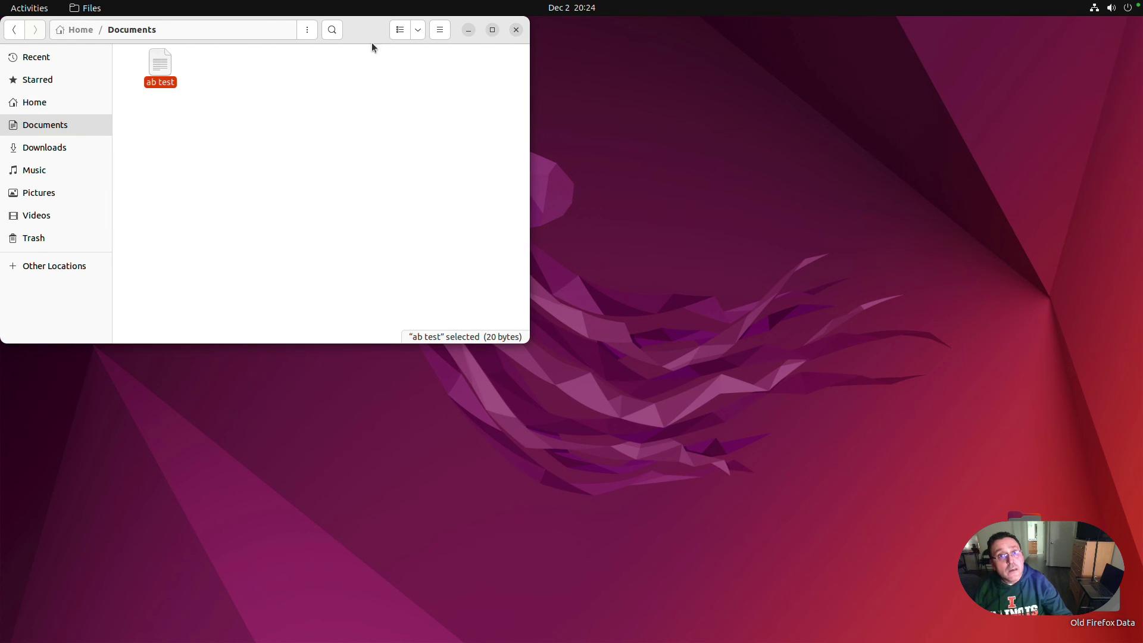
pyautogui.click(400, 31)
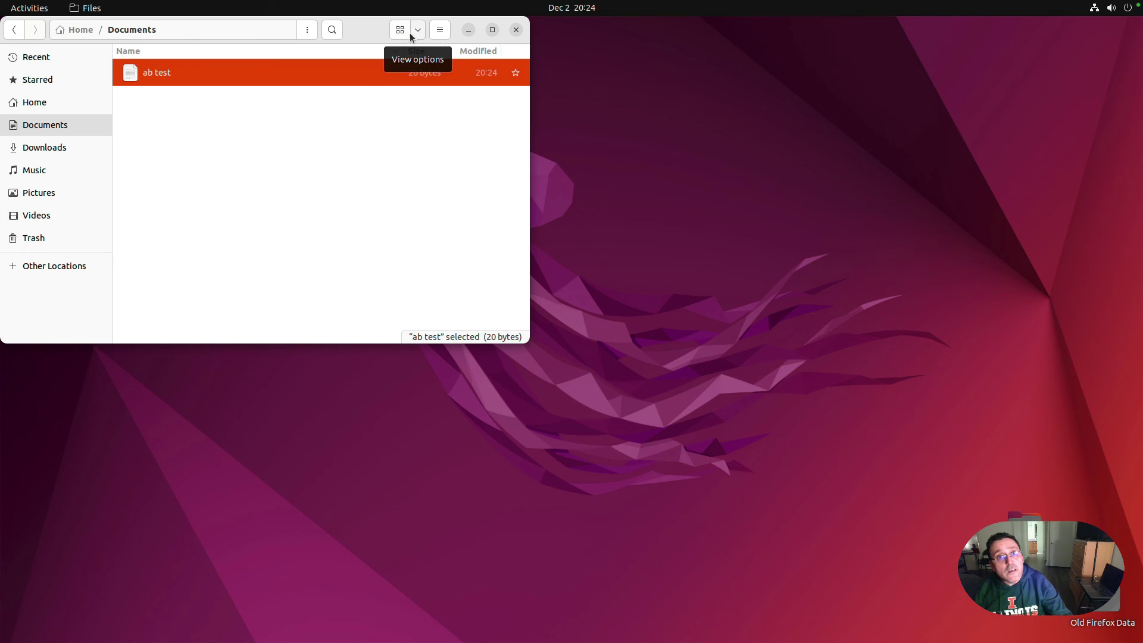
# - Turn on the Created and Detailed Type columns under Visible Columns, then close Files
pyautogui.click(417, 31)
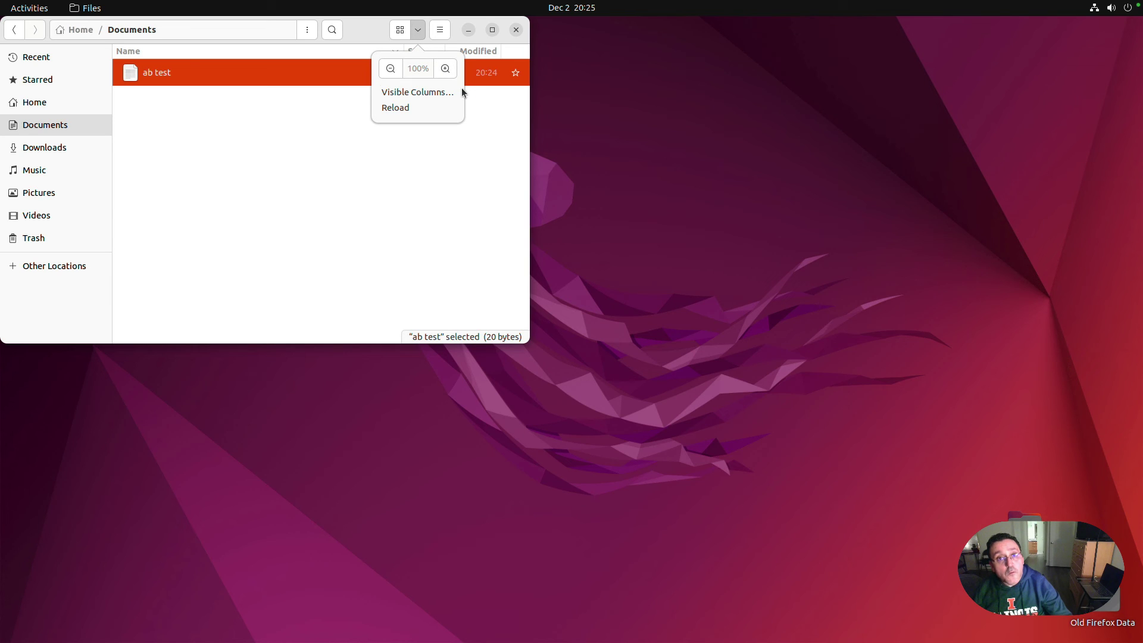
pyautogui.click(420, 94)
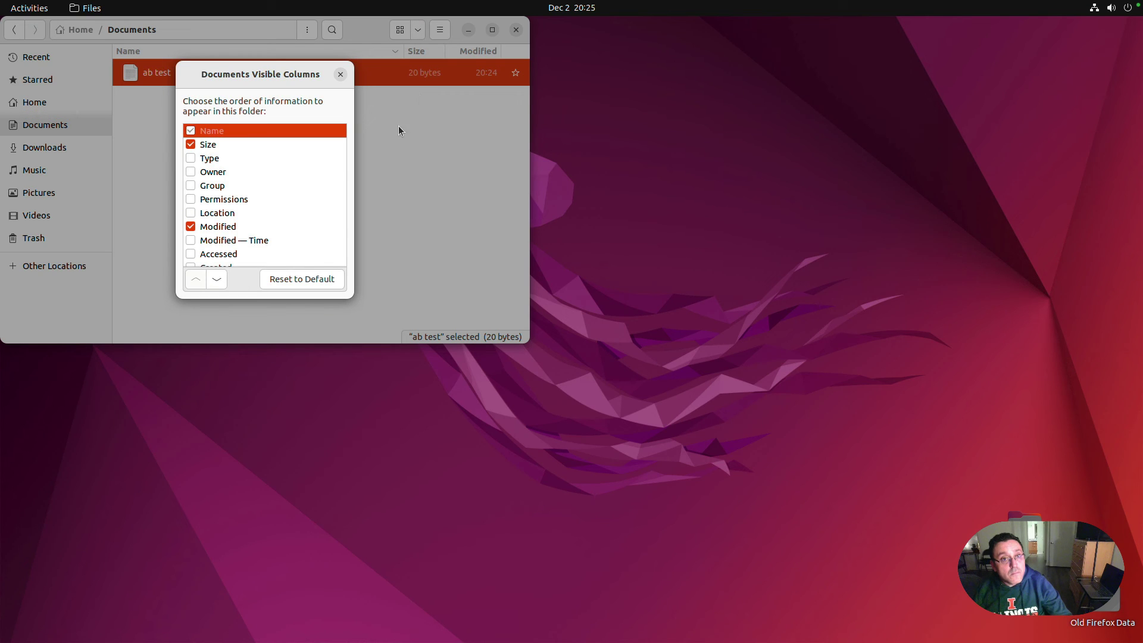
pyautogui.scroll(-1, 221, 205)
pyautogui.scroll(-2, 222, 206)
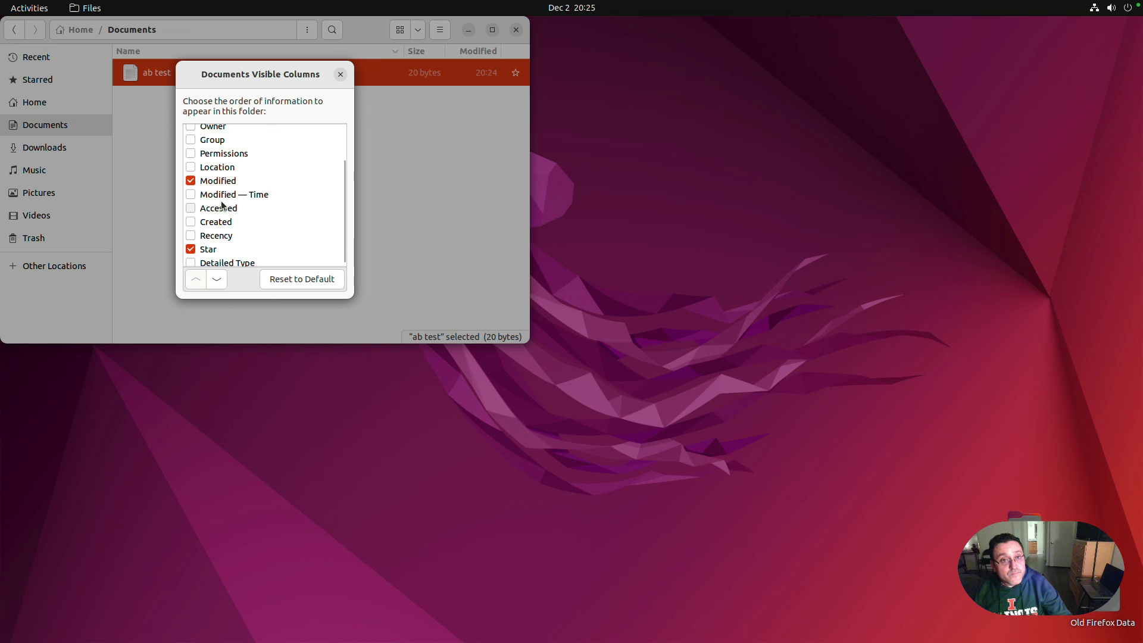
pyautogui.click(191, 220)
pyautogui.click(195, 262)
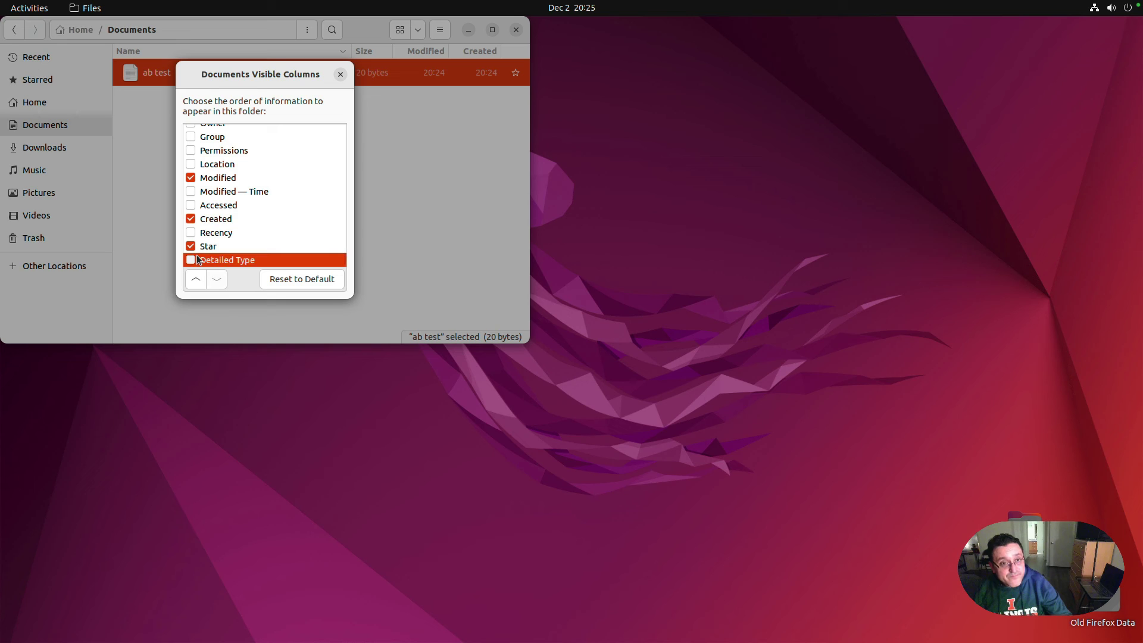
pyautogui.click(191, 261)
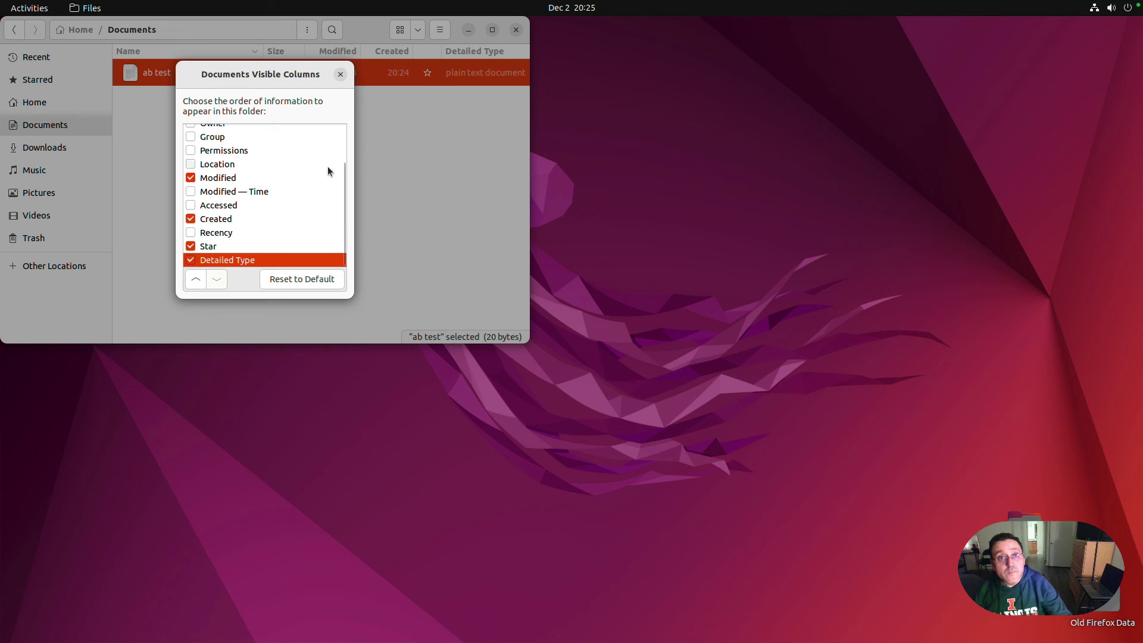
pyautogui.click(342, 74)
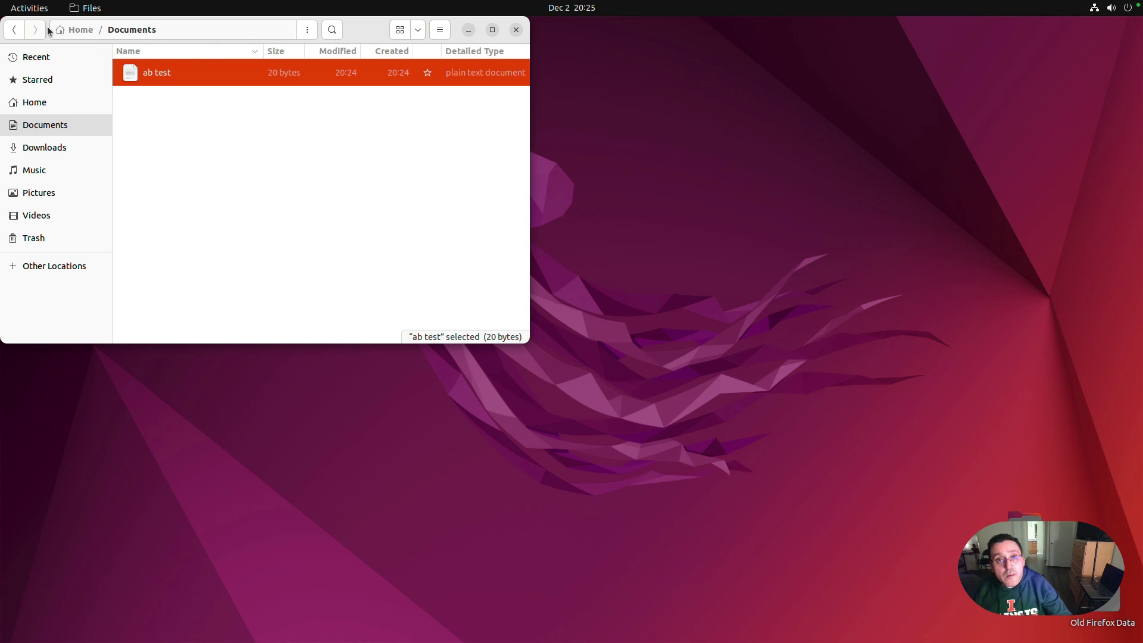
pyautogui.click(517, 31)
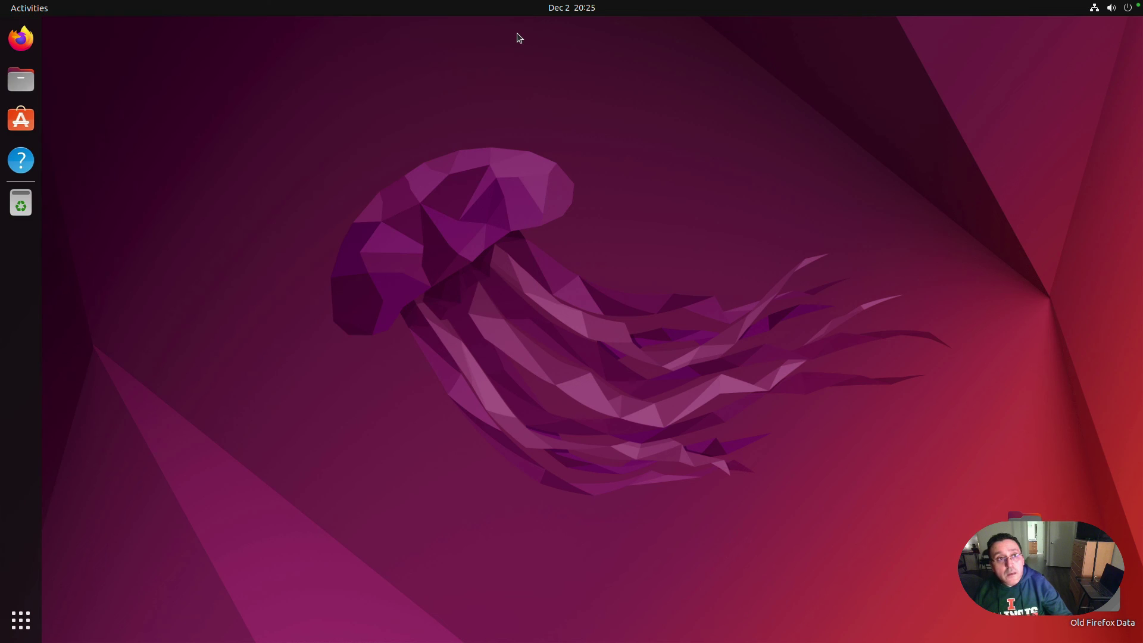
# - Power off Ubuntu from the system menu's Power Off / Log Out options
pyautogui.click(1137, 4)
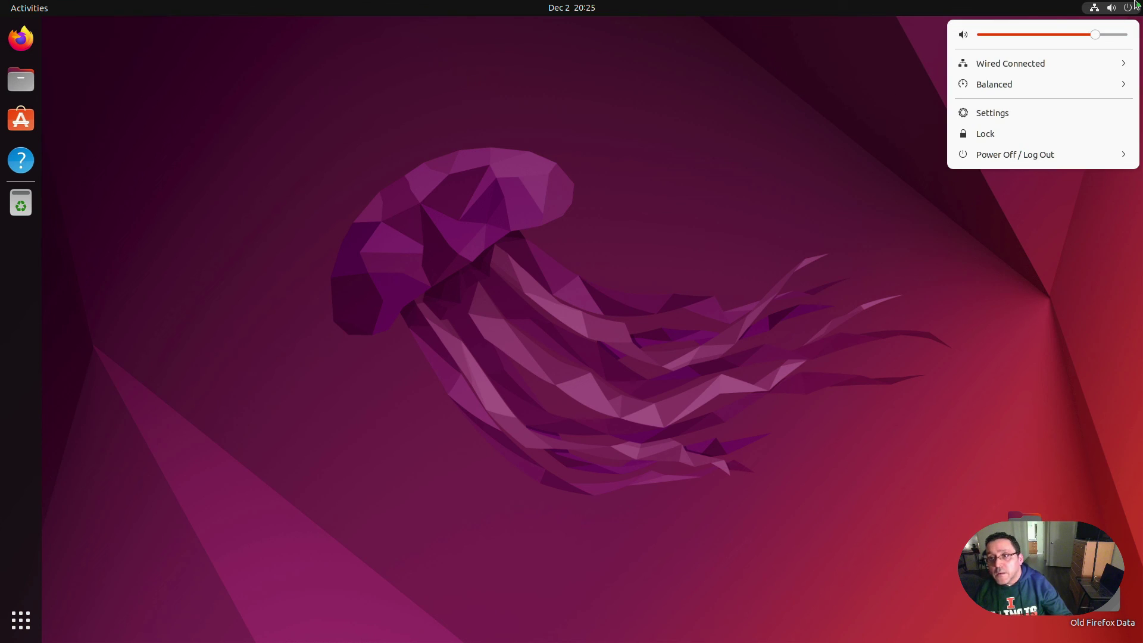
pyautogui.click(1031, 156)
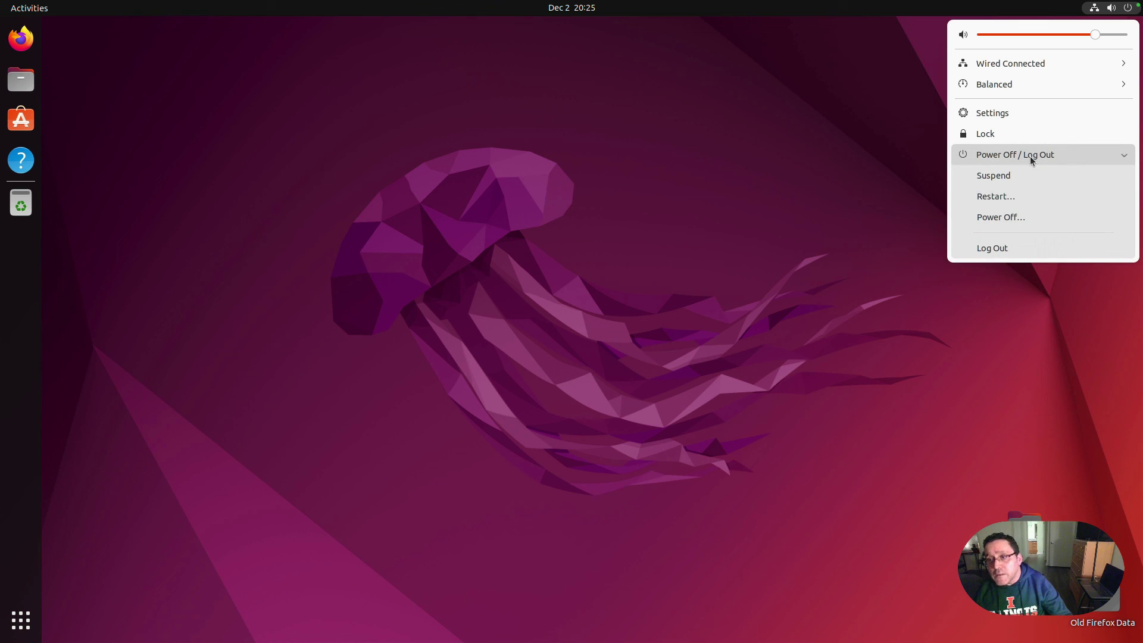
pyautogui.click(1027, 216)
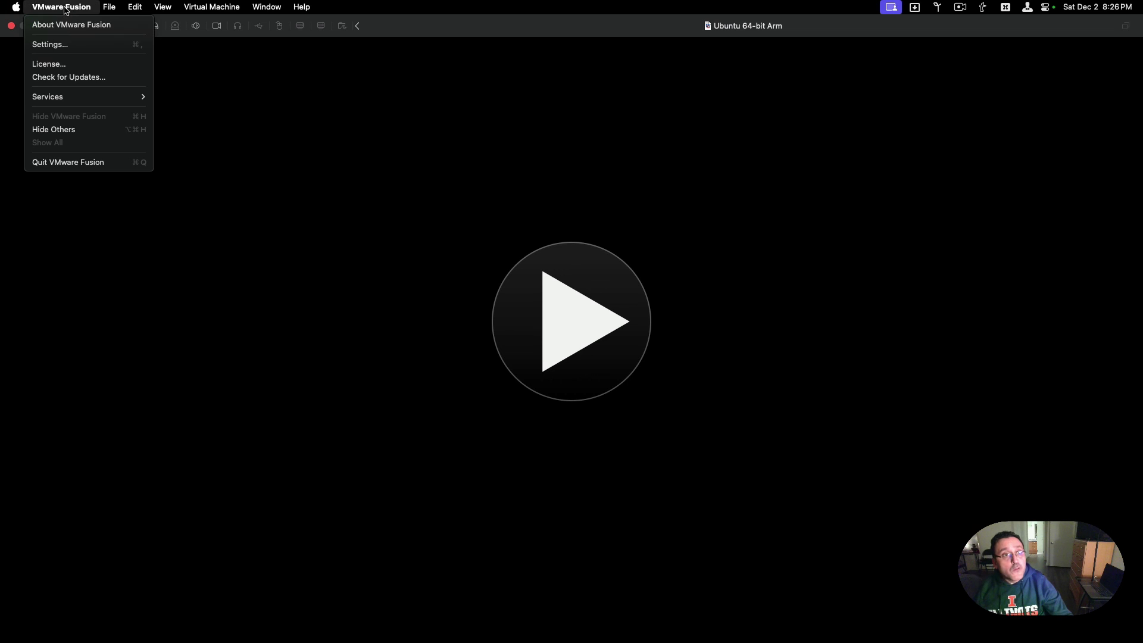
# - Quit VMware Fusion and minimize the Safari window
pyautogui.click(105, 162)
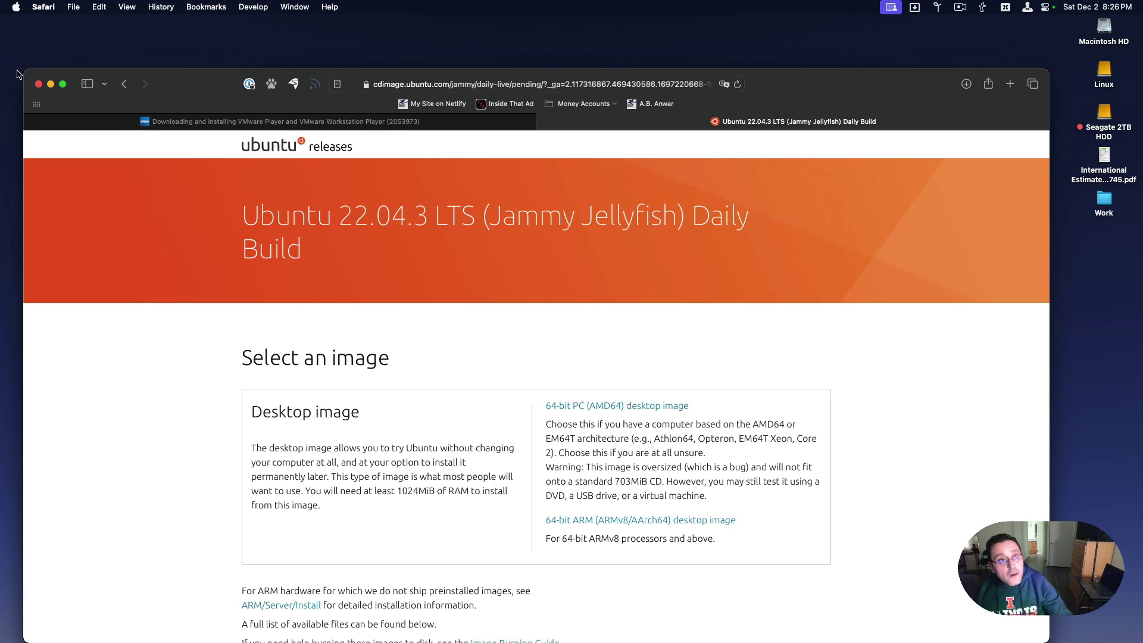
pyautogui.click(51, 84)
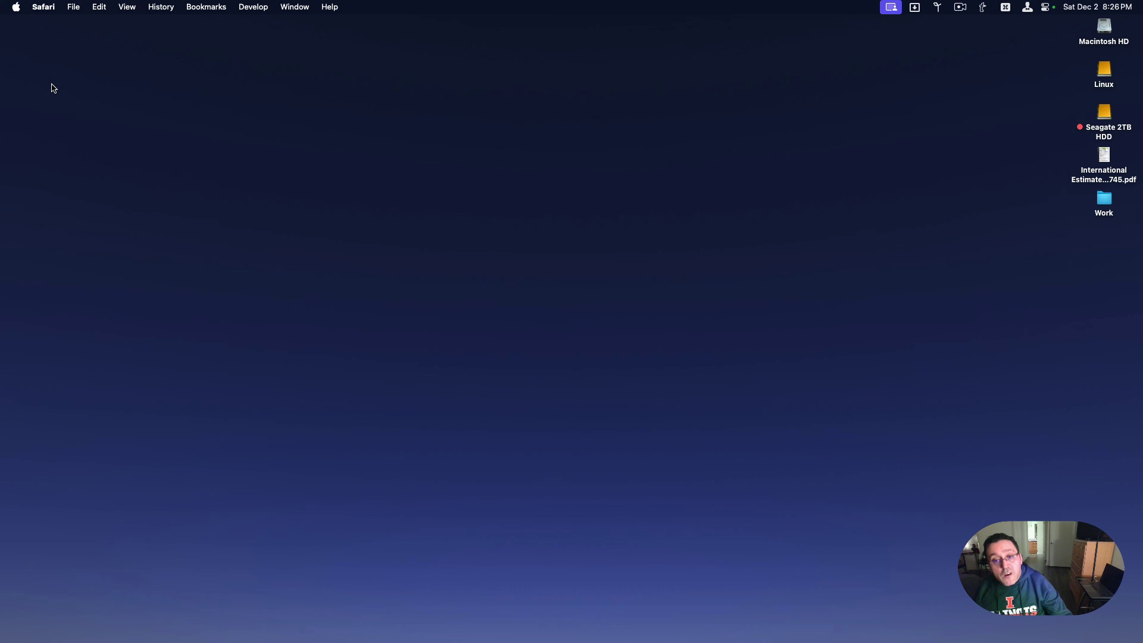